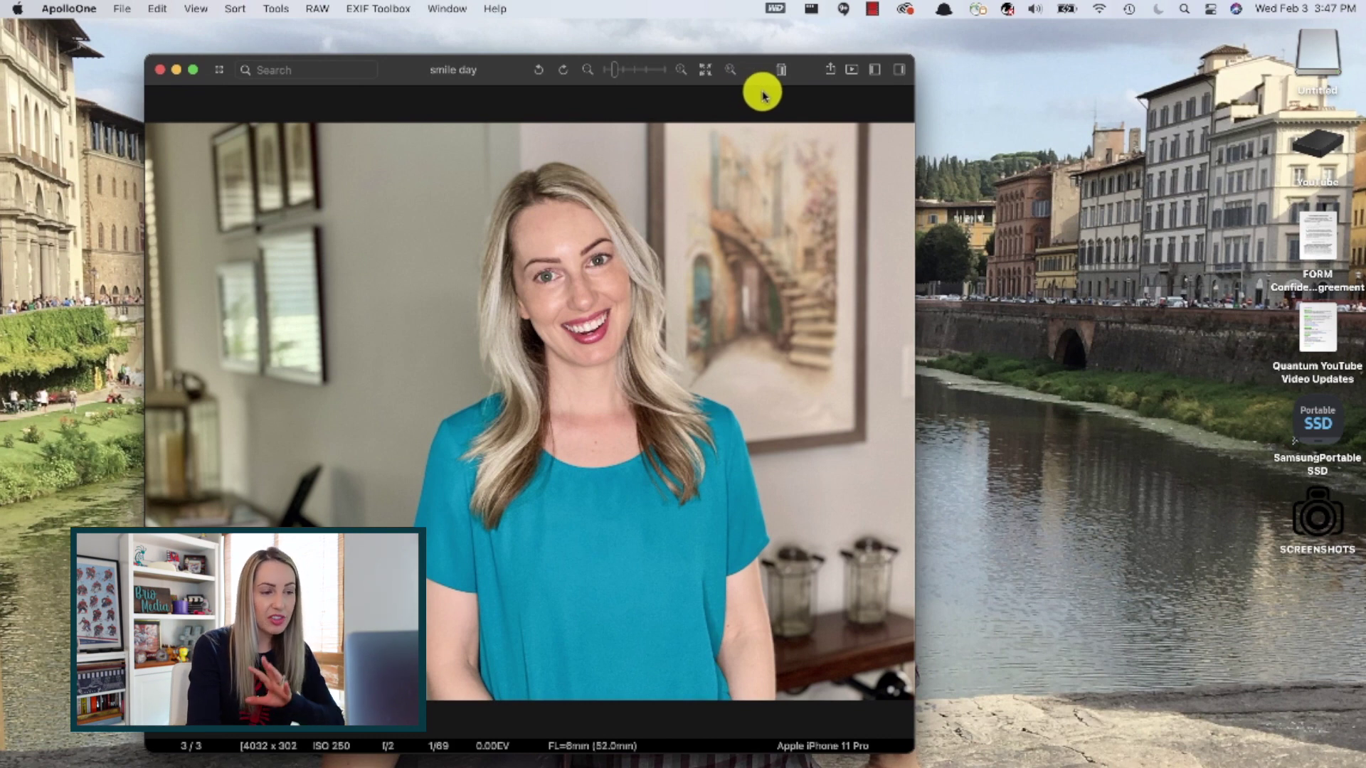
Rotate the portrait photo through a full turn back to upright.
{"action": "left_click", "coordinate": [564, 75]}
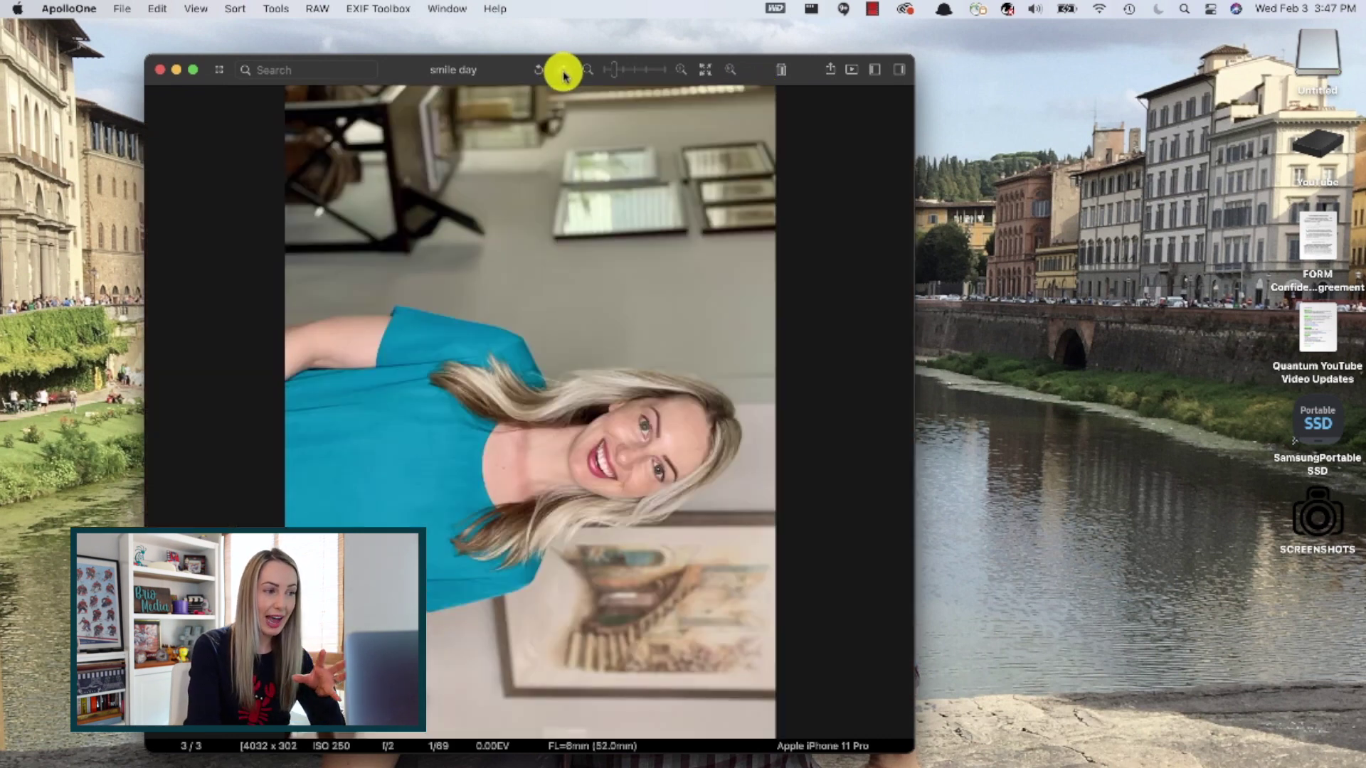
{"action": "left_click", "coordinate": [563, 75]}
{"action": "left_click", "coordinate": [563, 74]}
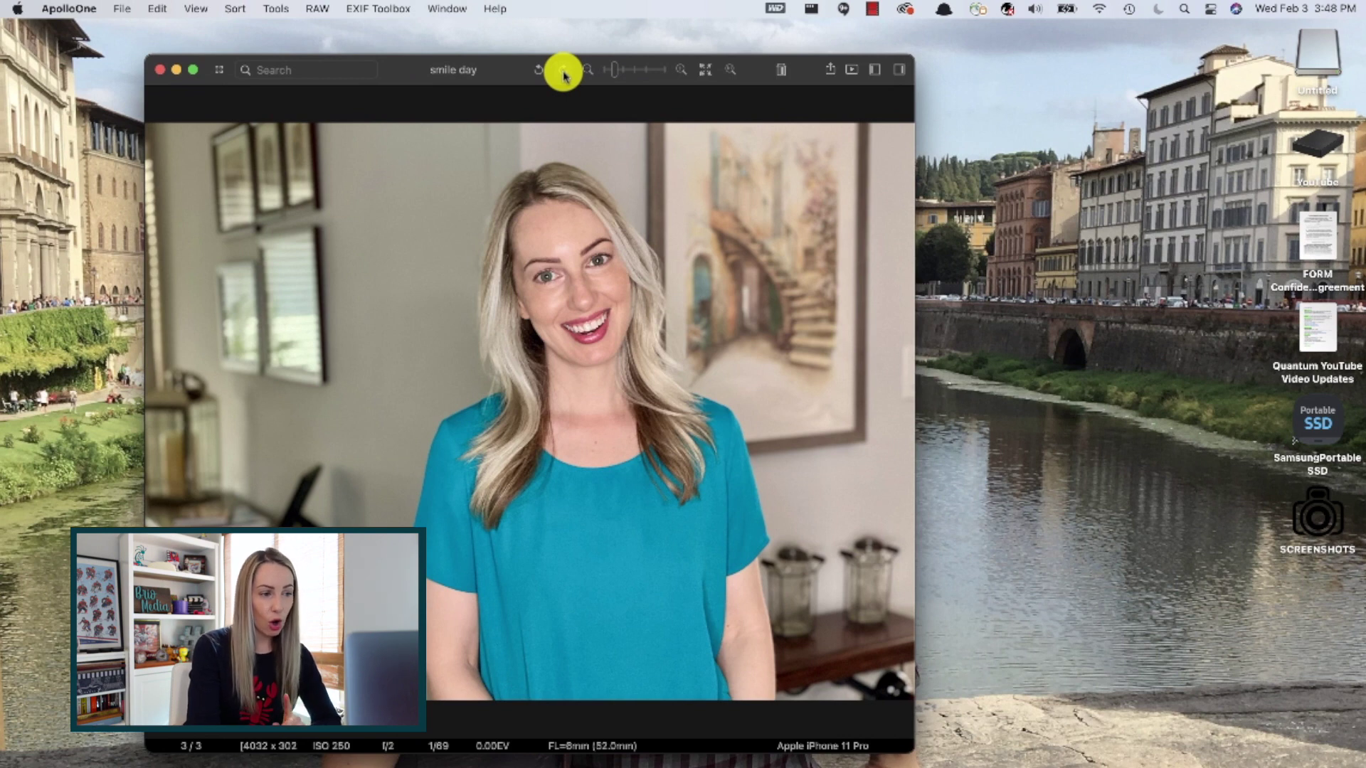
Show the Inspector with file and EXIF details, then reveal the Tools menu.
{"action": "left_click", "coordinate": [900, 72]}
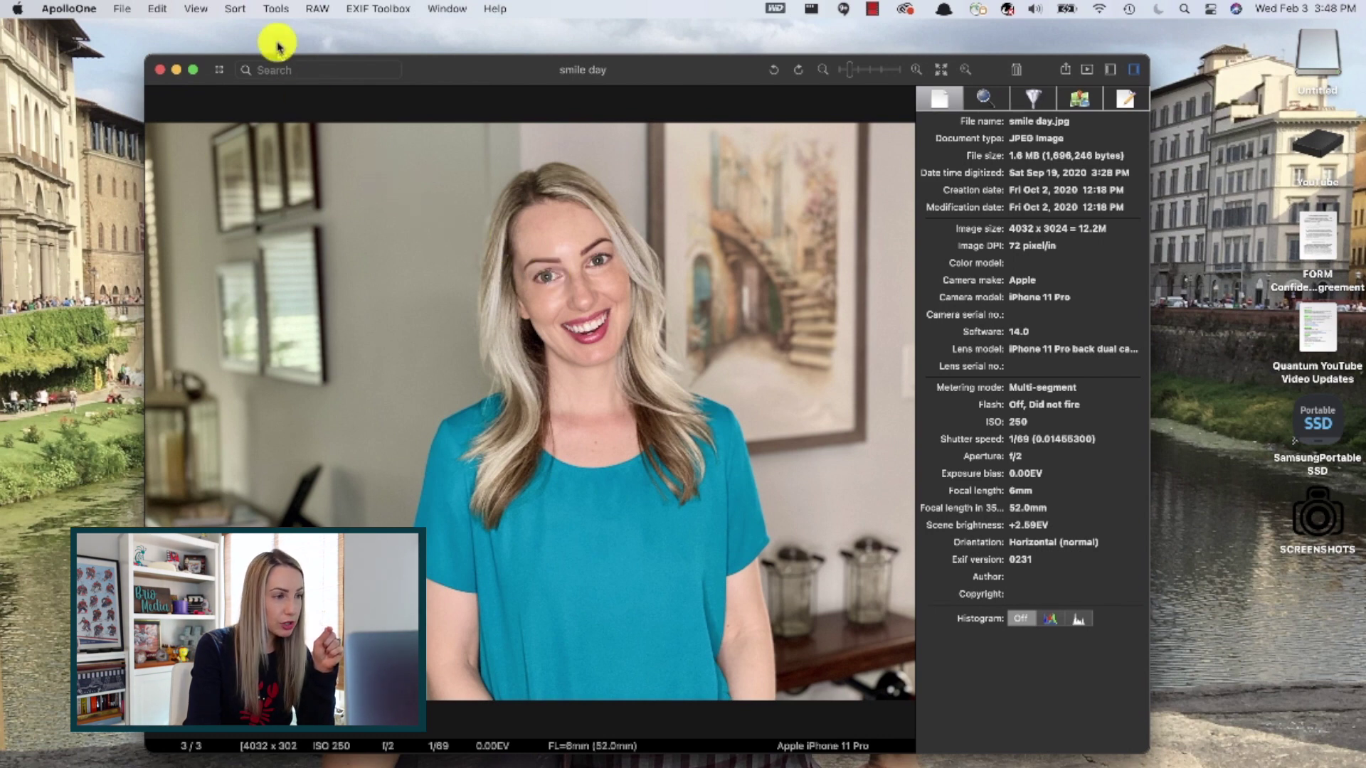
{"action": "left_click", "coordinate": [274, 9]}
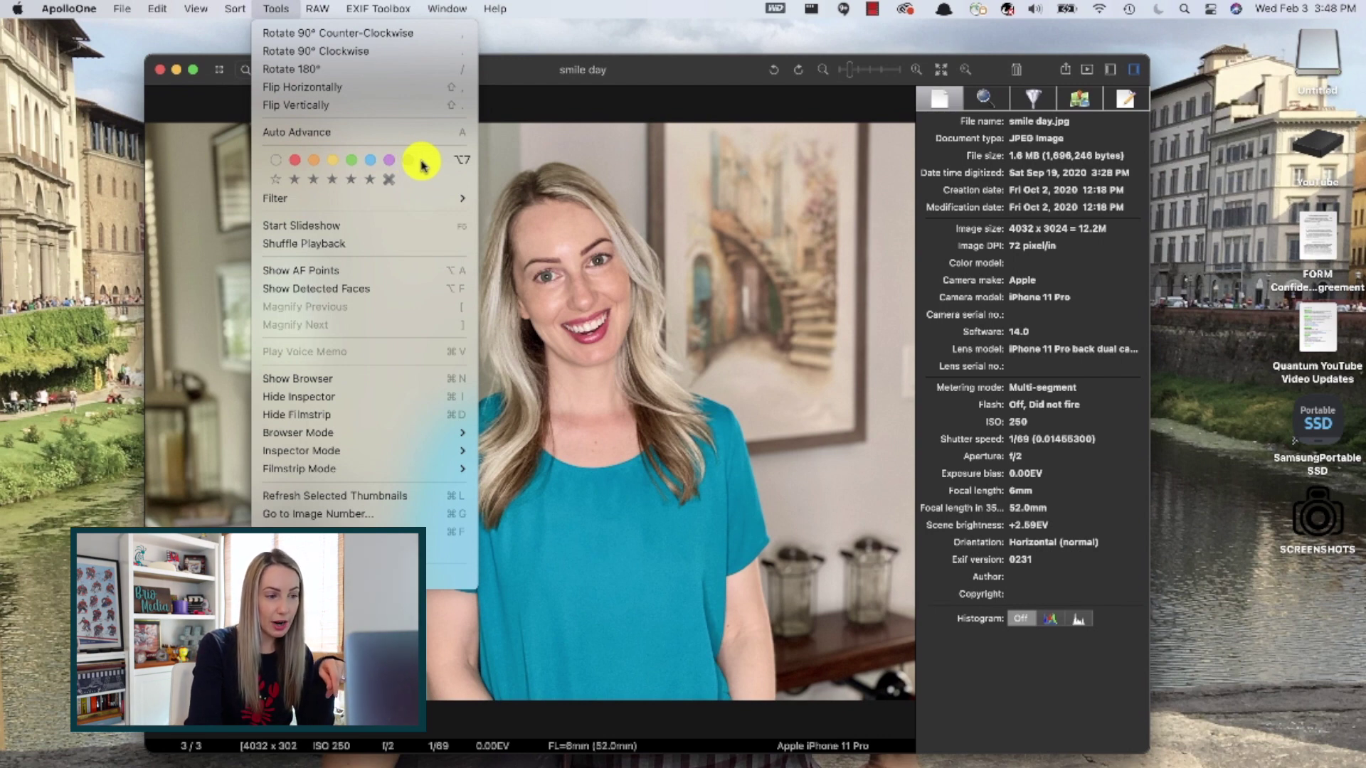
Visit the Spotlight data and comments pane and return to the file/EXIF details.
{"action": "left_click", "coordinate": [513, 85]}
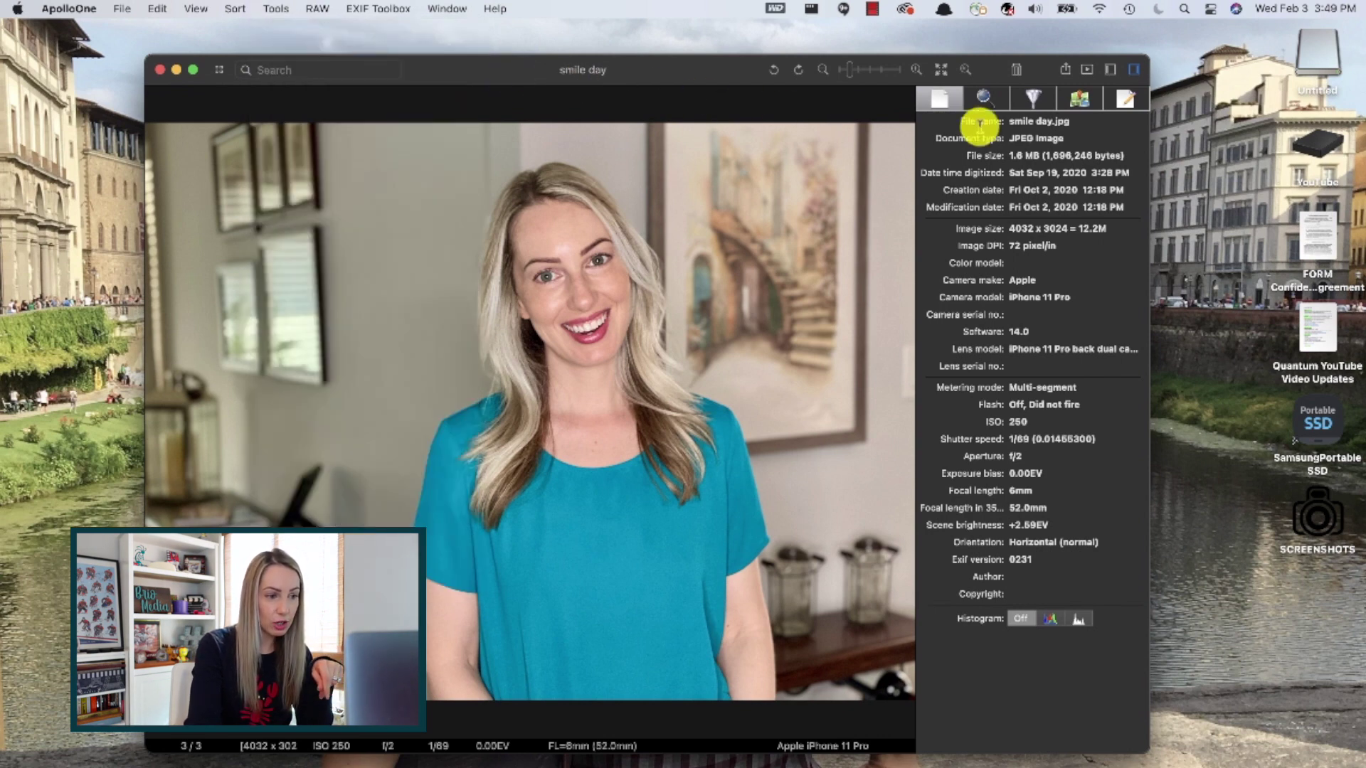
{"action": "left_click", "coordinate": [1129, 98]}
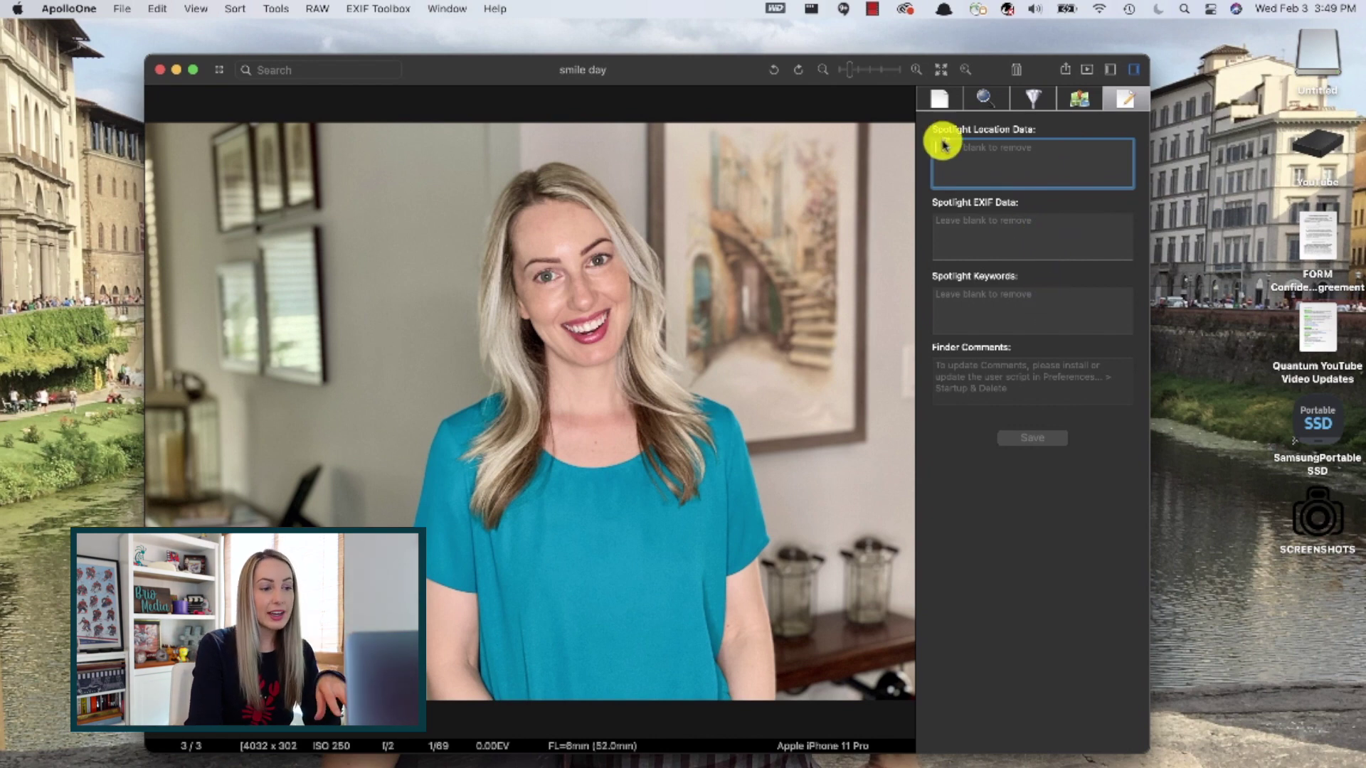
{"action": "left_click", "coordinate": [935, 99]}
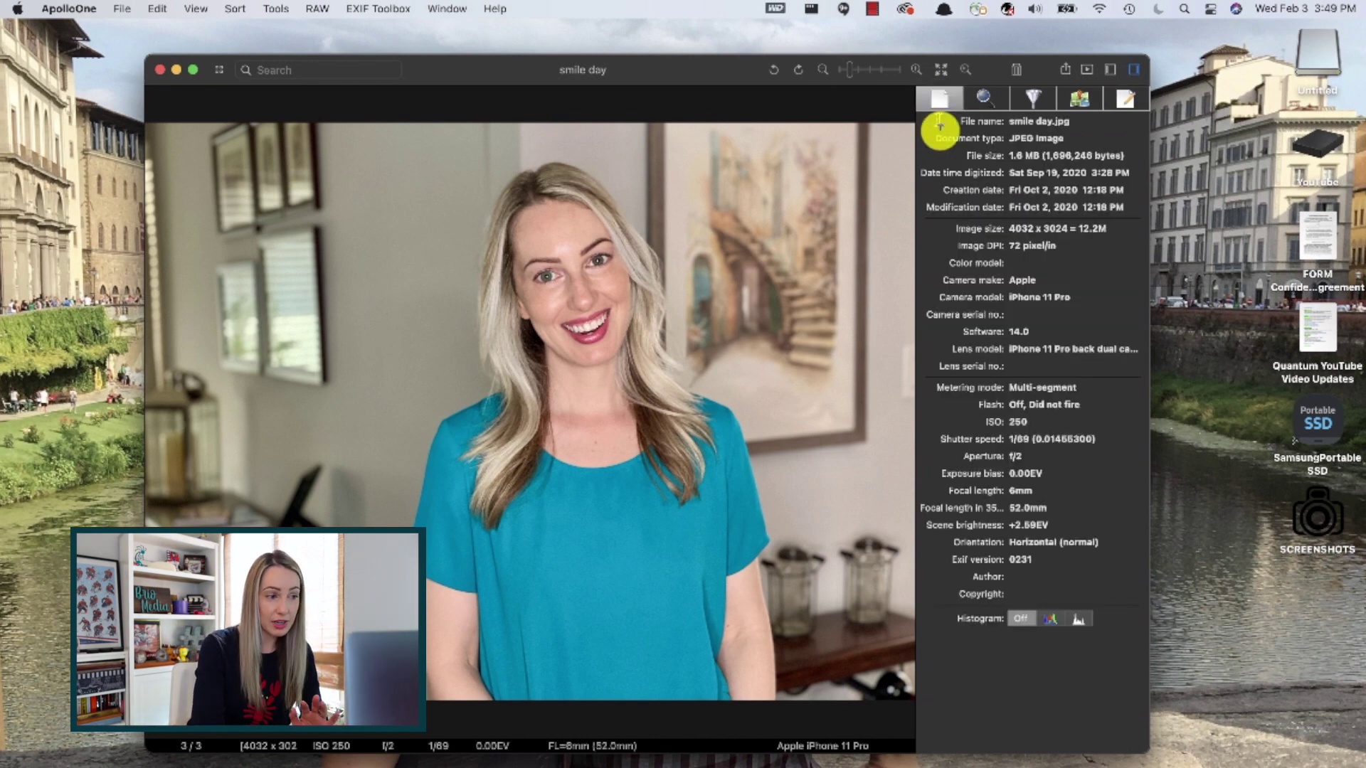
Show the photo's histogram, switching from colour to luminance.
{"action": "left_click", "coordinate": [1046, 620]}
{"action": "left_click", "coordinate": [1076, 621]}
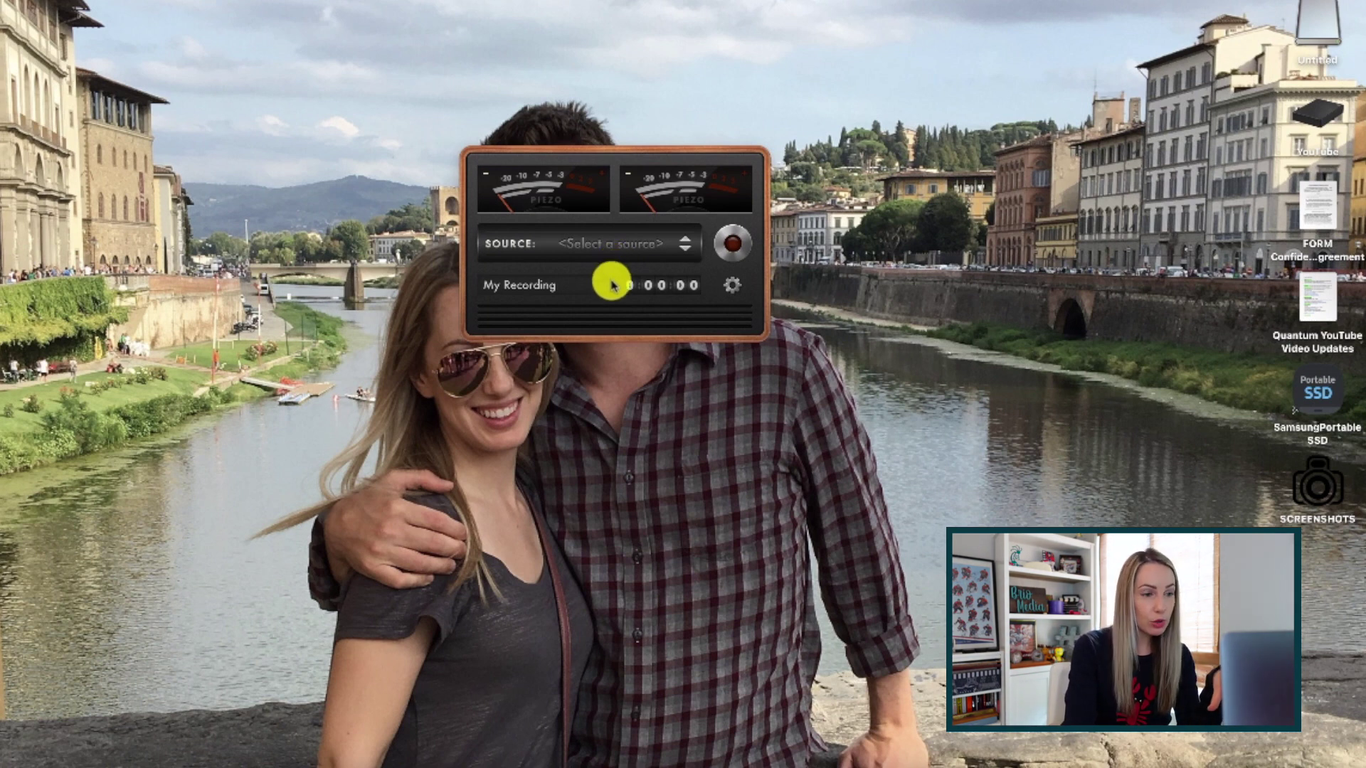
Set Piezo's audio source to the MacBook Pro Microphone.
{"action": "left_click", "coordinate": [553, 256]}
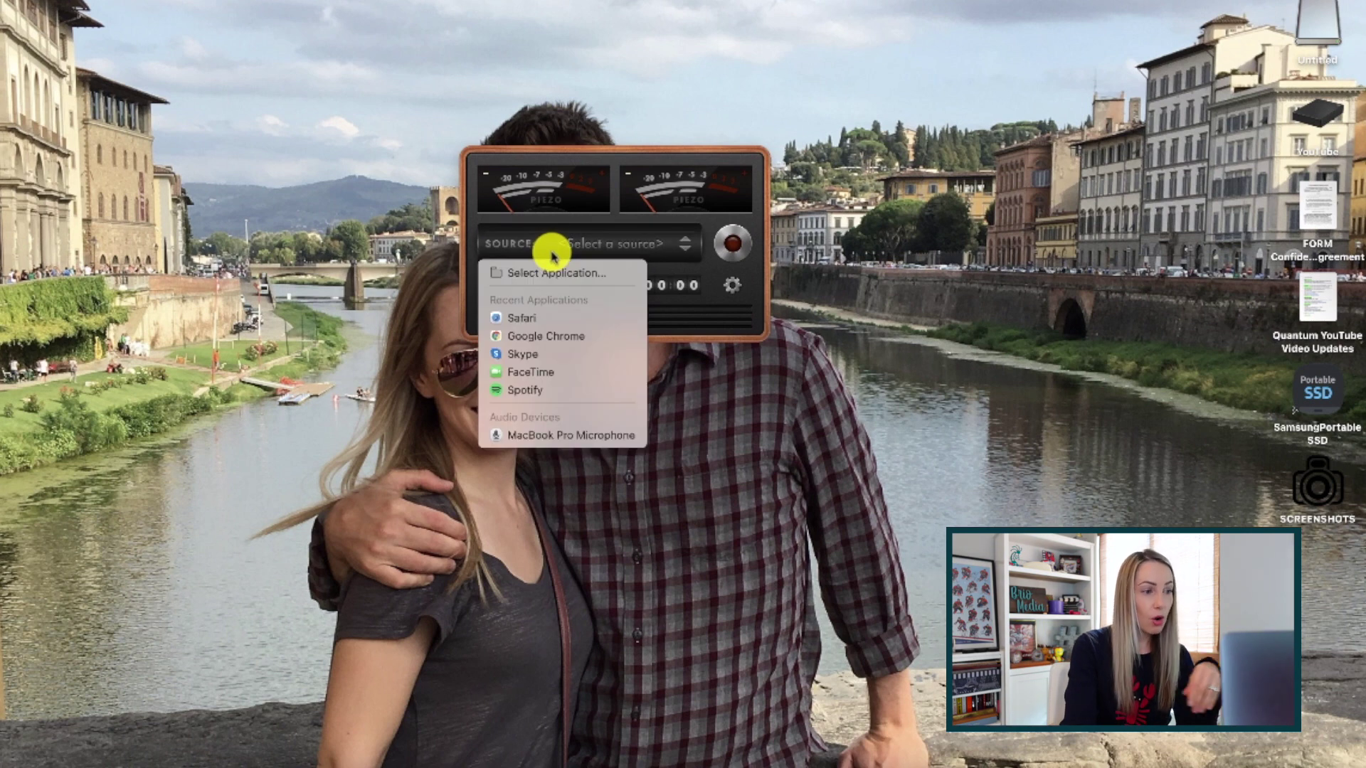
{"action": "left_click", "coordinate": [662, 247]}
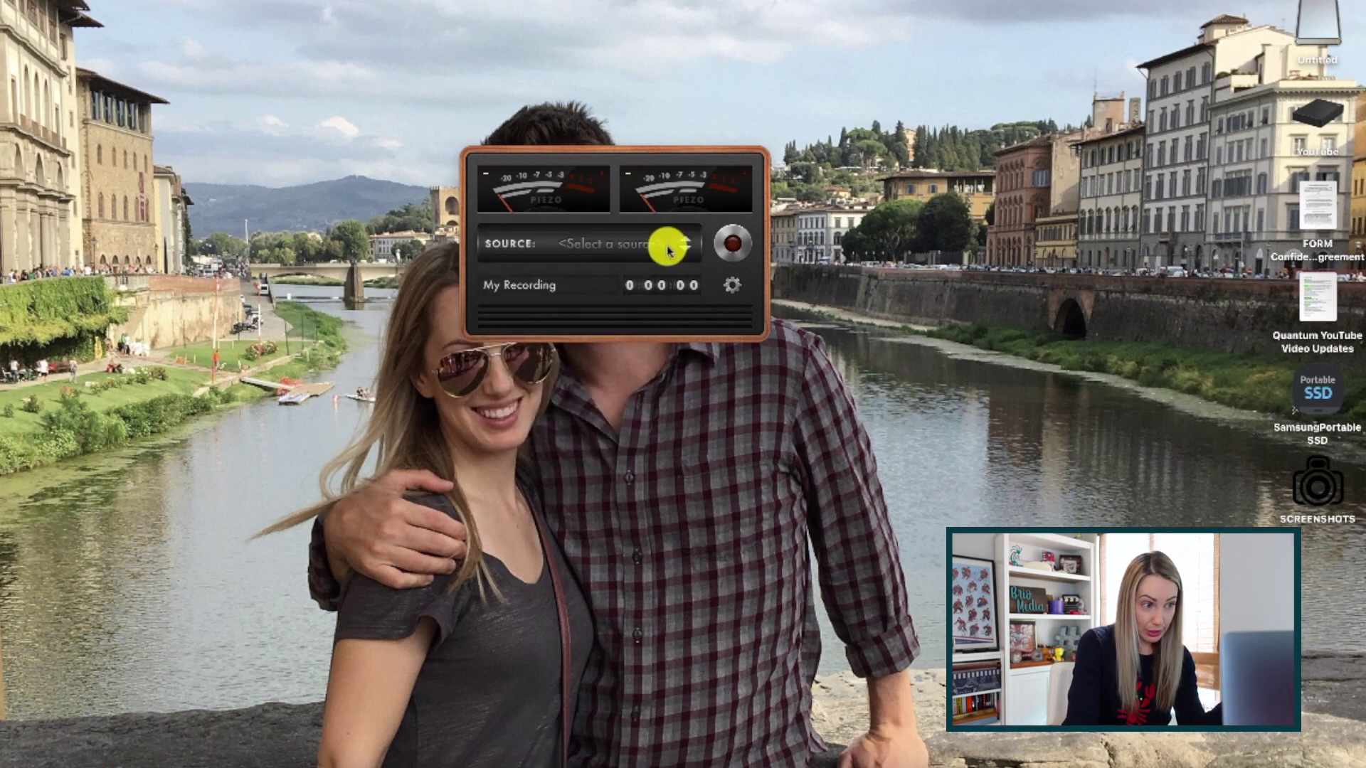
{"action": "left_click", "coordinate": [675, 246]}
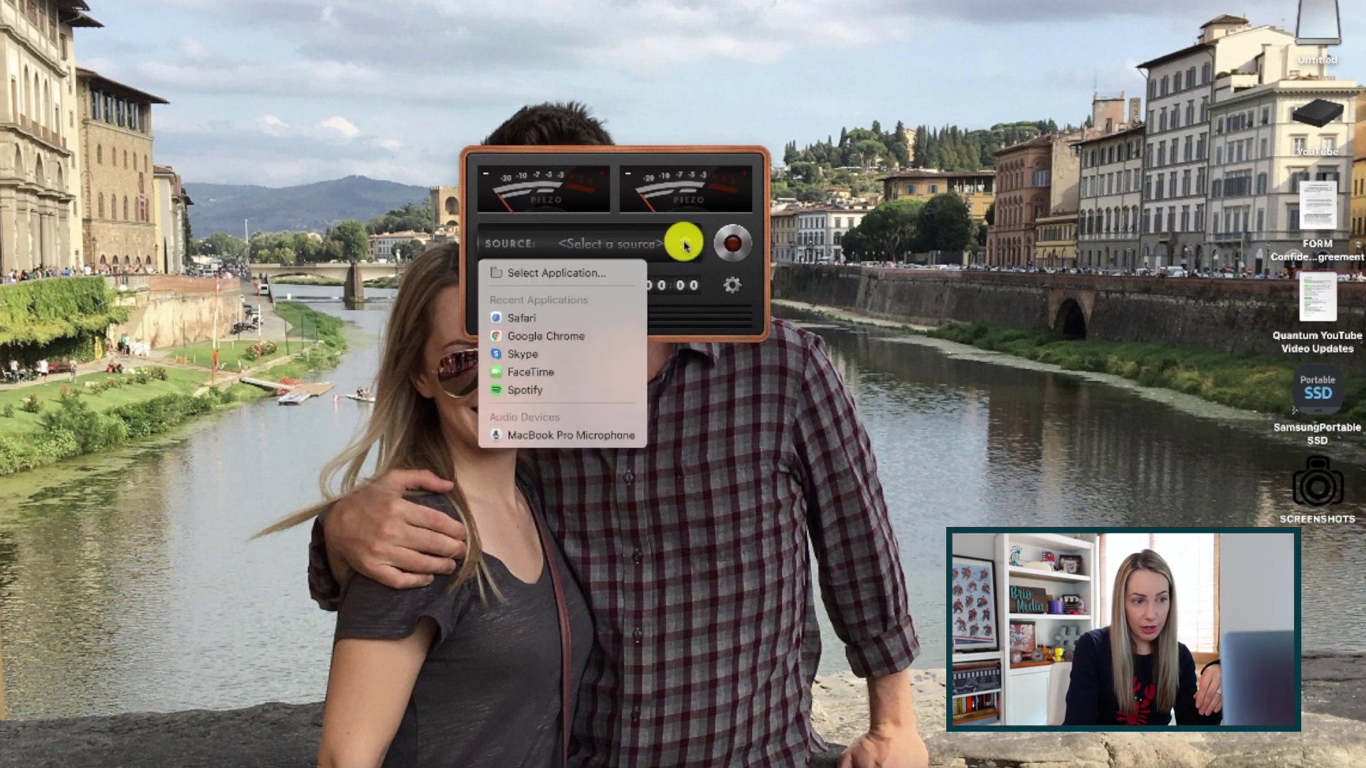
{"action": "left_click", "coordinate": [614, 443]}
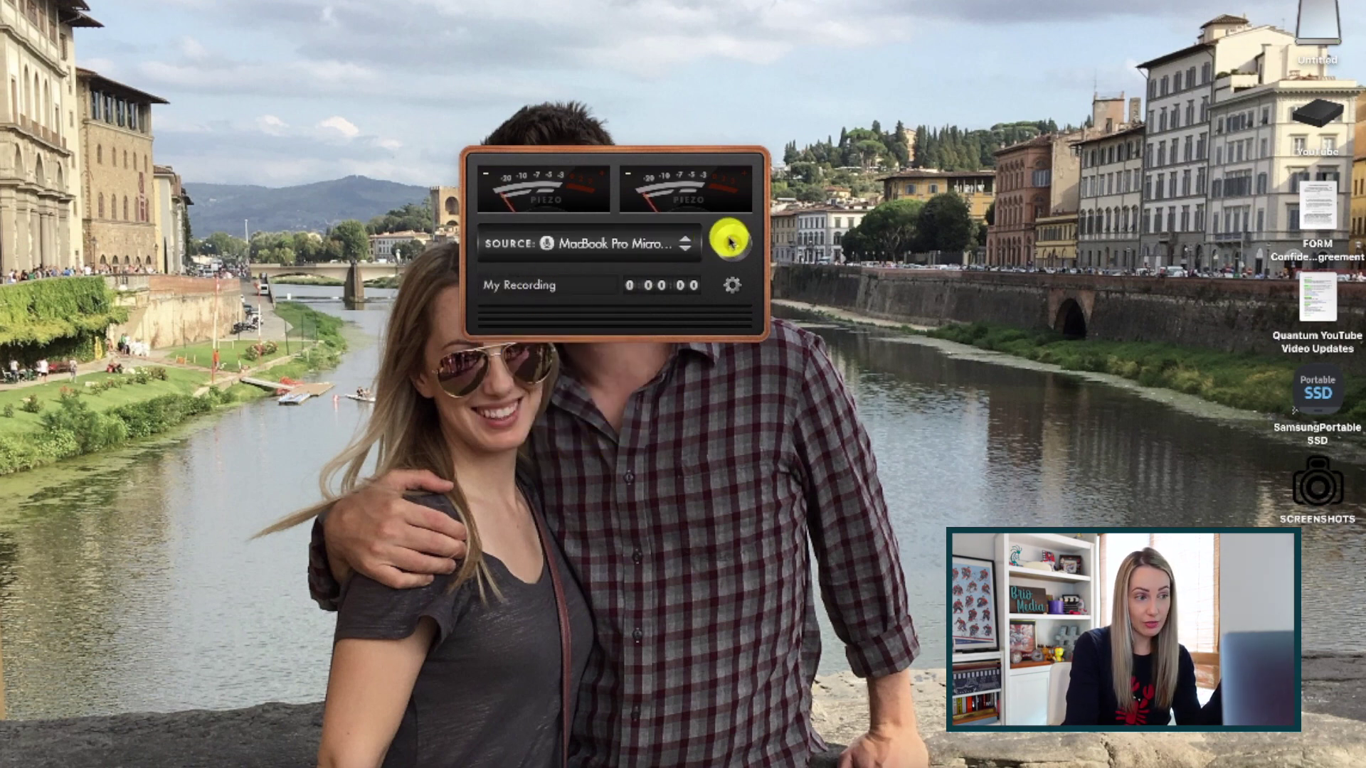
Bring up the recording's title, comment and quality settings.
{"action": "left_click", "coordinate": [742, 290]}
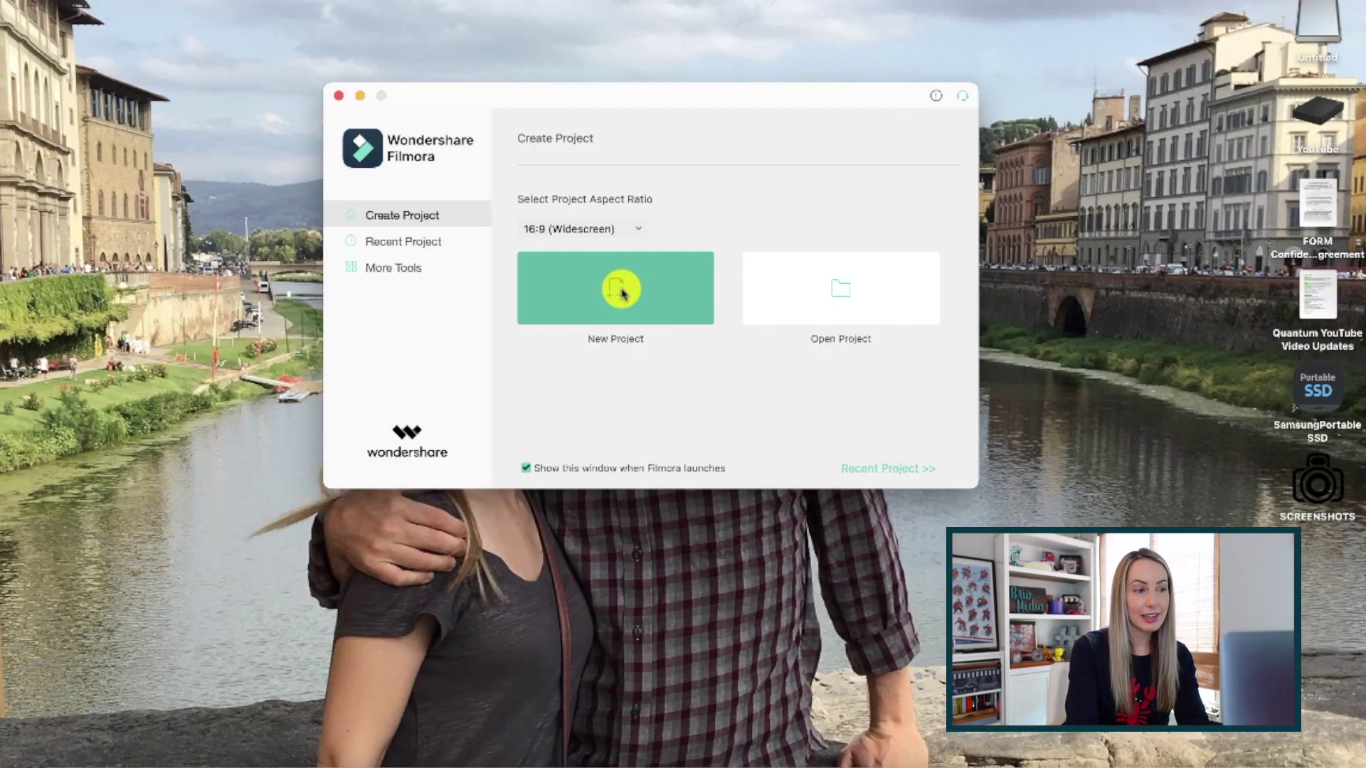
Start a new 16:9 widescreen project and reposition the editor window.
{"action": "left_click", "coordinate": [622, 294]}
{"action": "left_click_drag", "start_coordinate": [714, 94], "coordinate": [680, 52]}
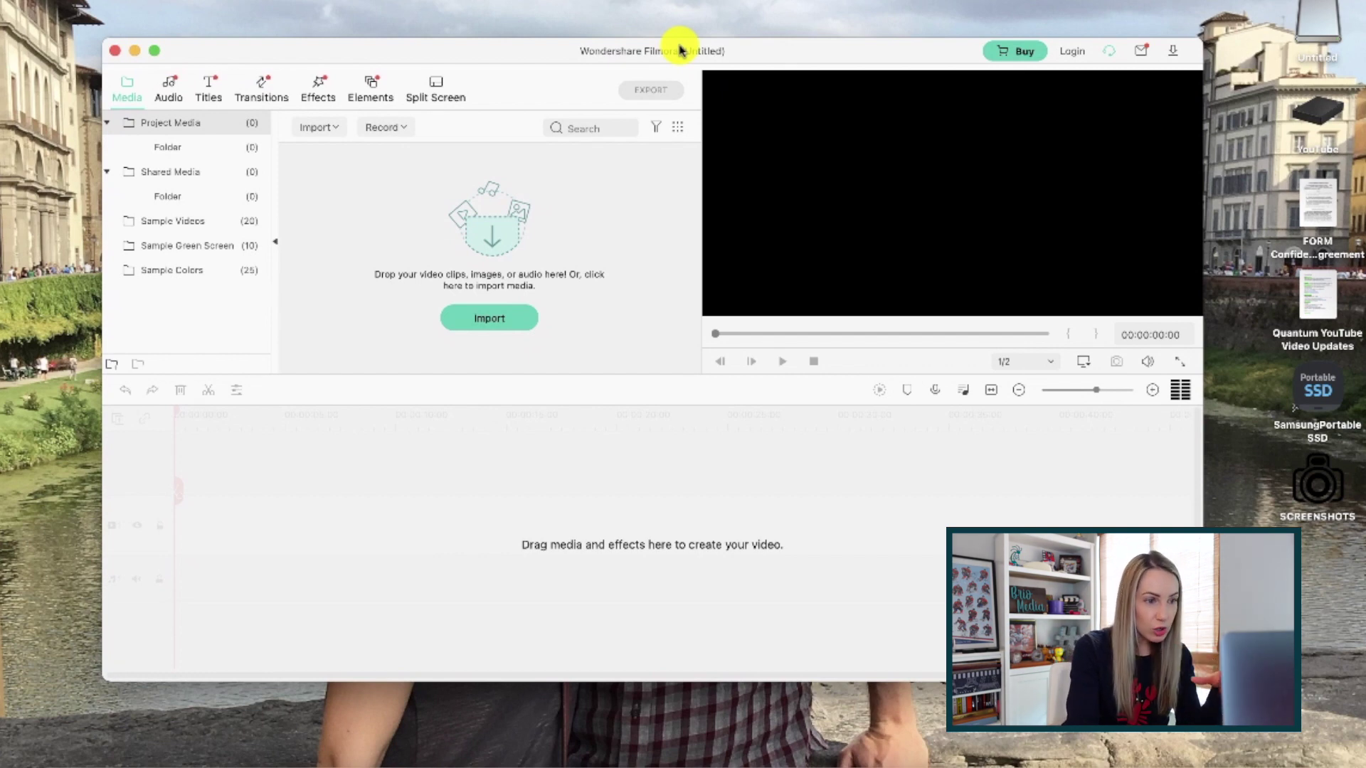
Browse Titles, Transitions, Effects and Elements, ending on the Utility effects category.
{"action": "left_click", "coordinate": [209, 88]}
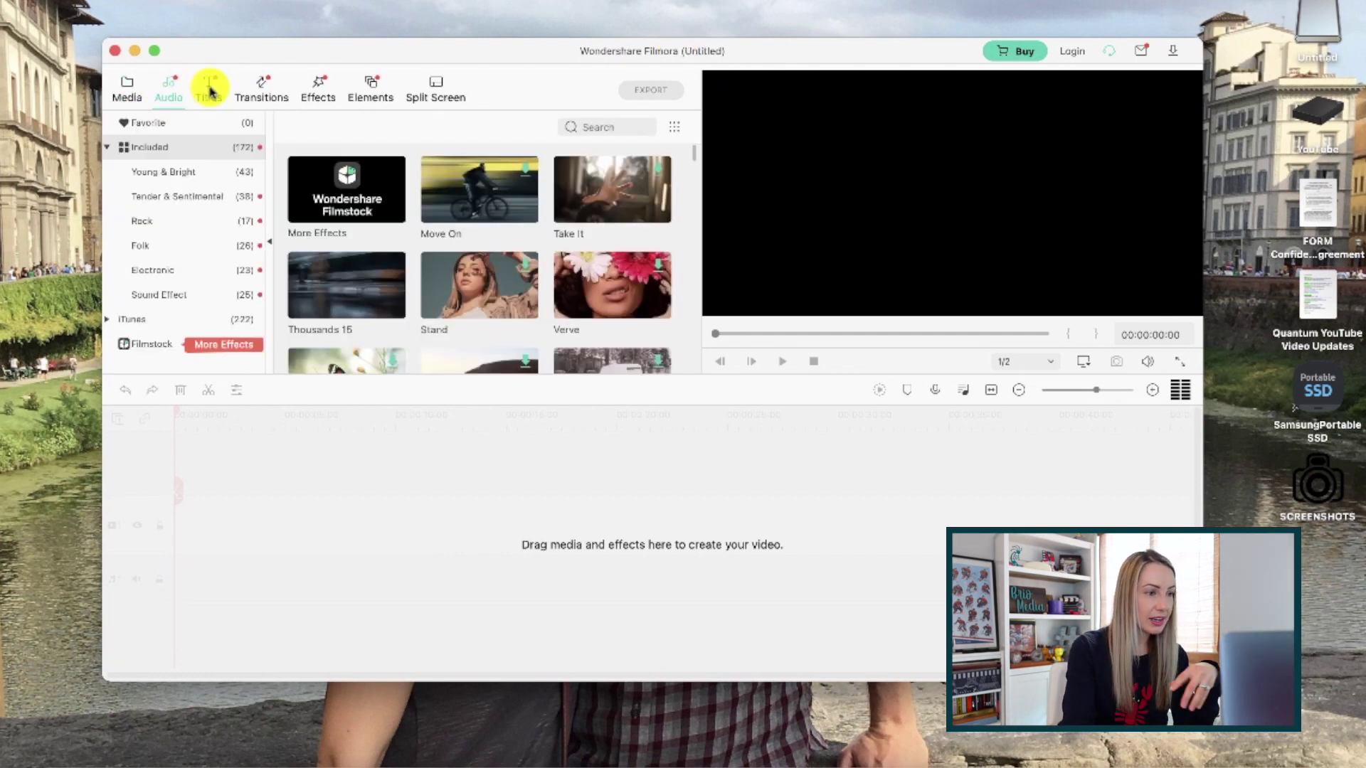
{"action": "left_click", "coordinate": [259, 92]}
{"action": "left_click", "coordinate": [318, 90]}
{"action": "left_click", "coordinate": [368, 94]}
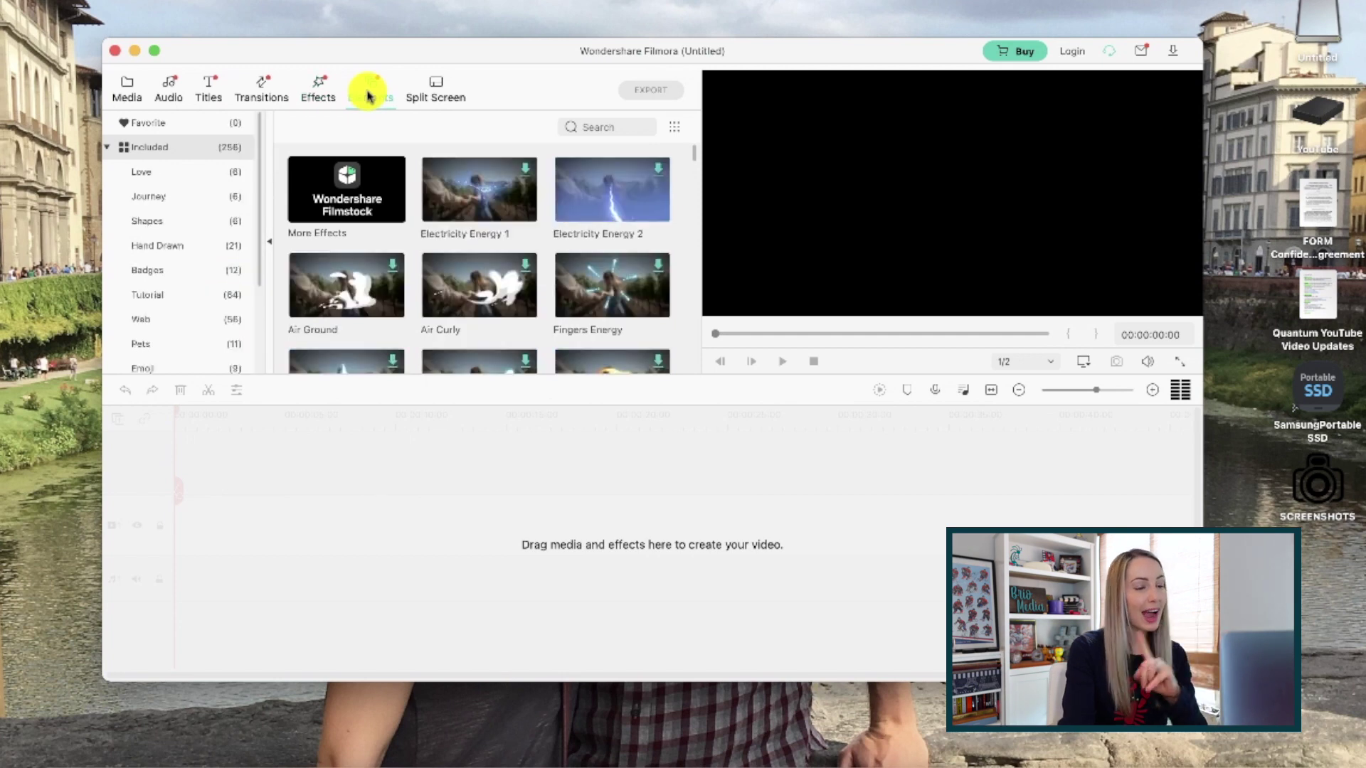
{"action": "left_click", "coordinate": [317, 98]}
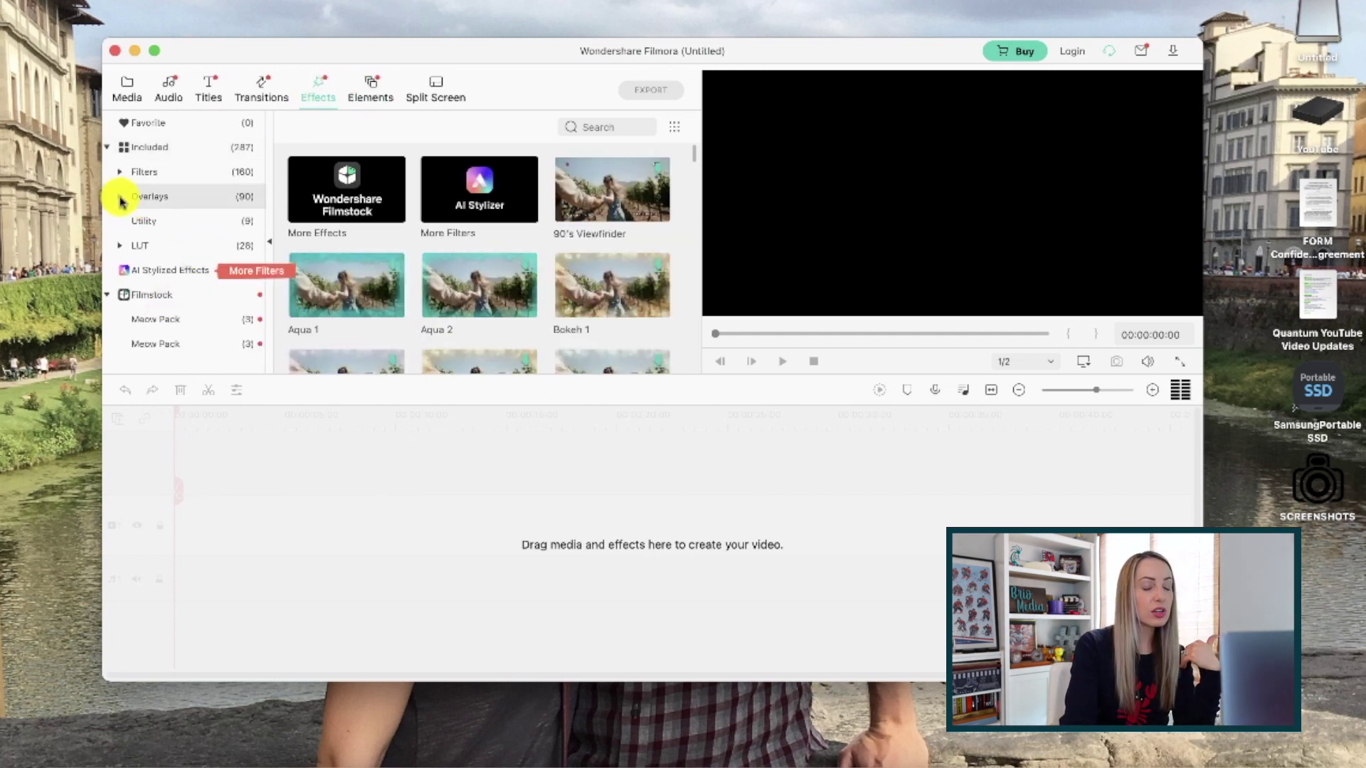
{"action": "left_click", "coordinate": [132, 222]}
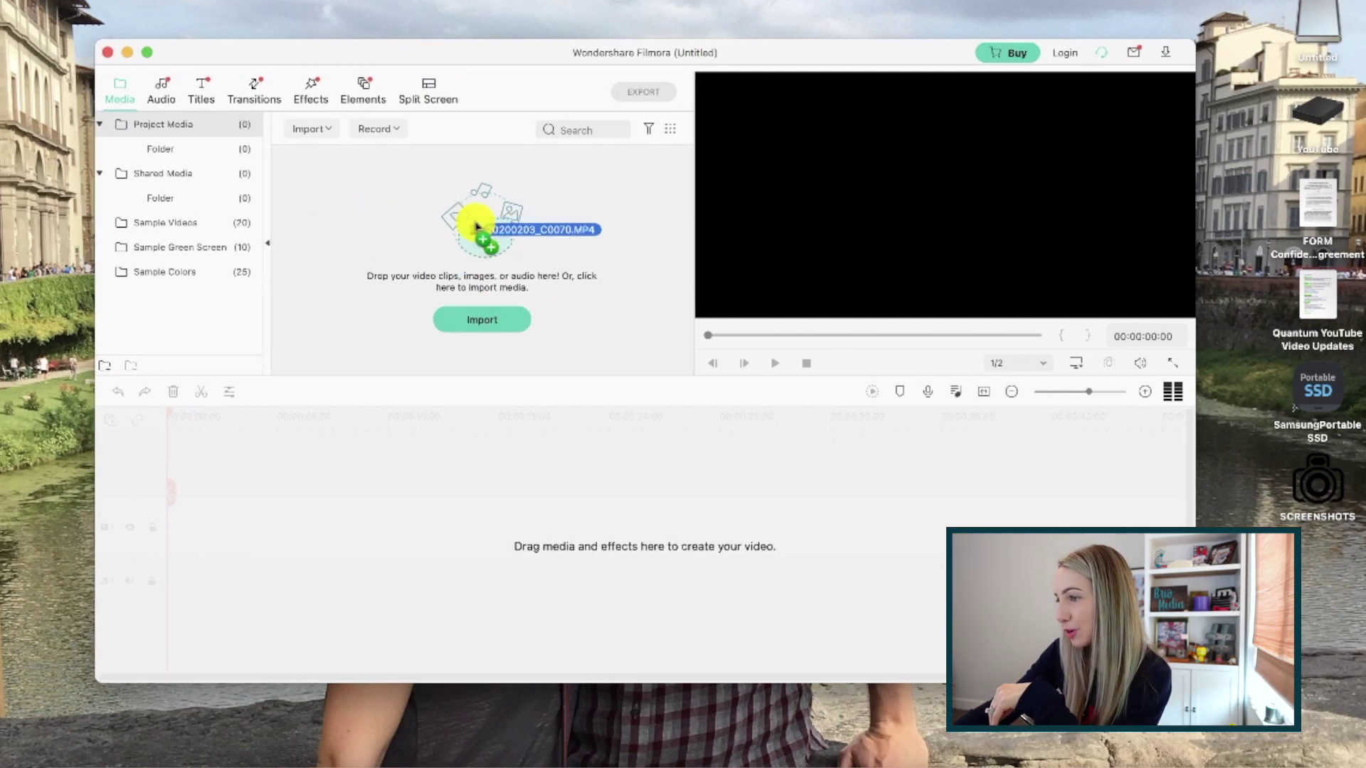
Drop the MP4 clip from Finder into the project's media library.
{"action": "left_click_drag", "start_coordinate": [476, 228], "coordinate": [477, 228]}
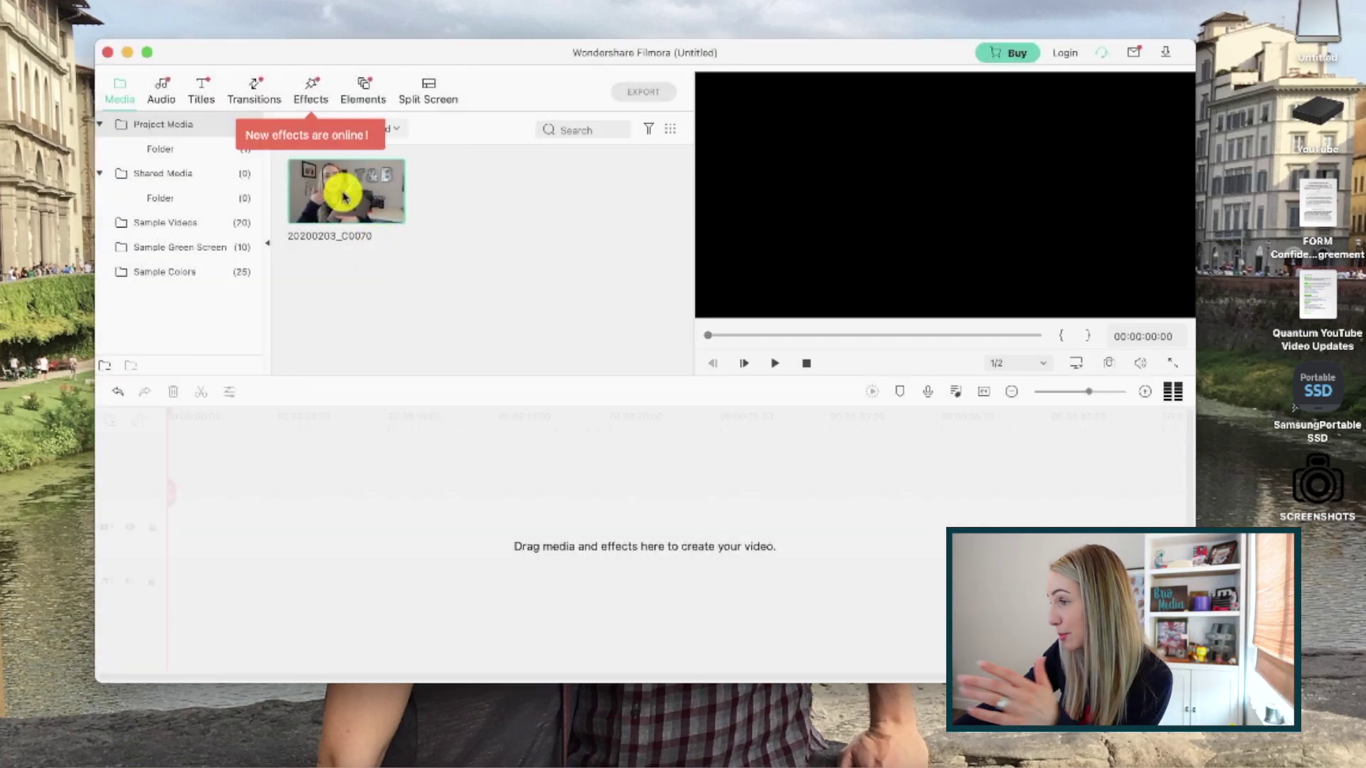
Scrub to a frame showing the laptop, capture a snapshot and view the saved PNG.
{"action": "double_click", "coordinate": [344, 195]}
{"action": "left_click_drag", "start_coordinate": [716, 335], "coordinate": [867, 335]}
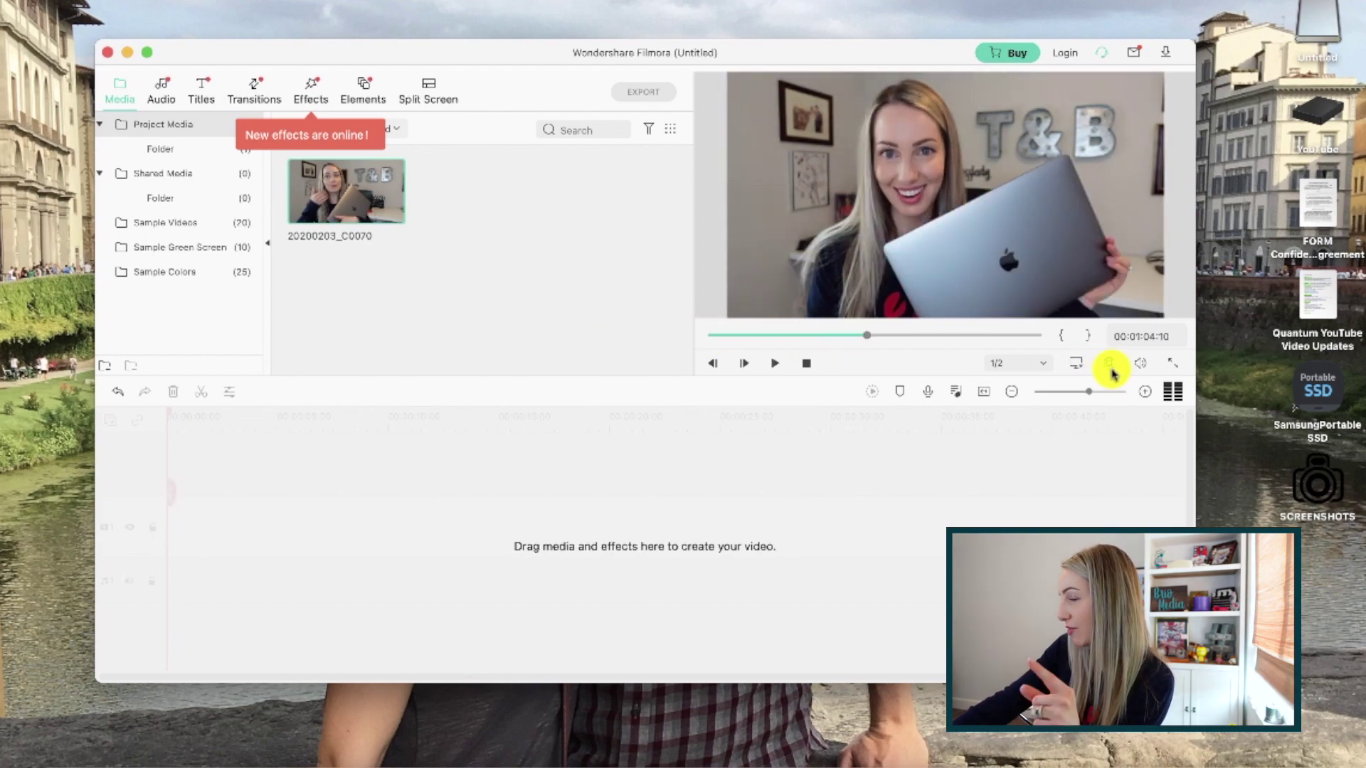
{"action": "left_click", "coordinate": [1110, 365]}
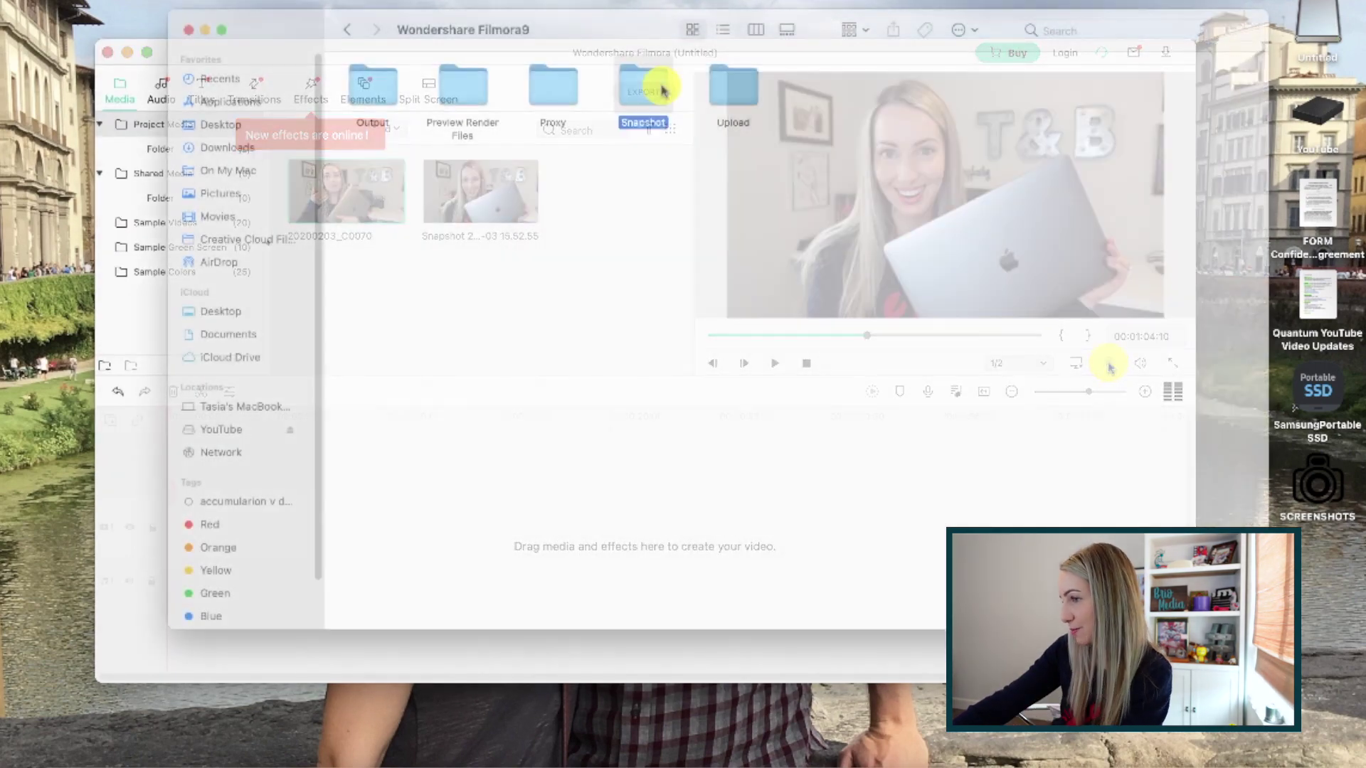
{"action": "double_click", "coordinate": [385, 101]}
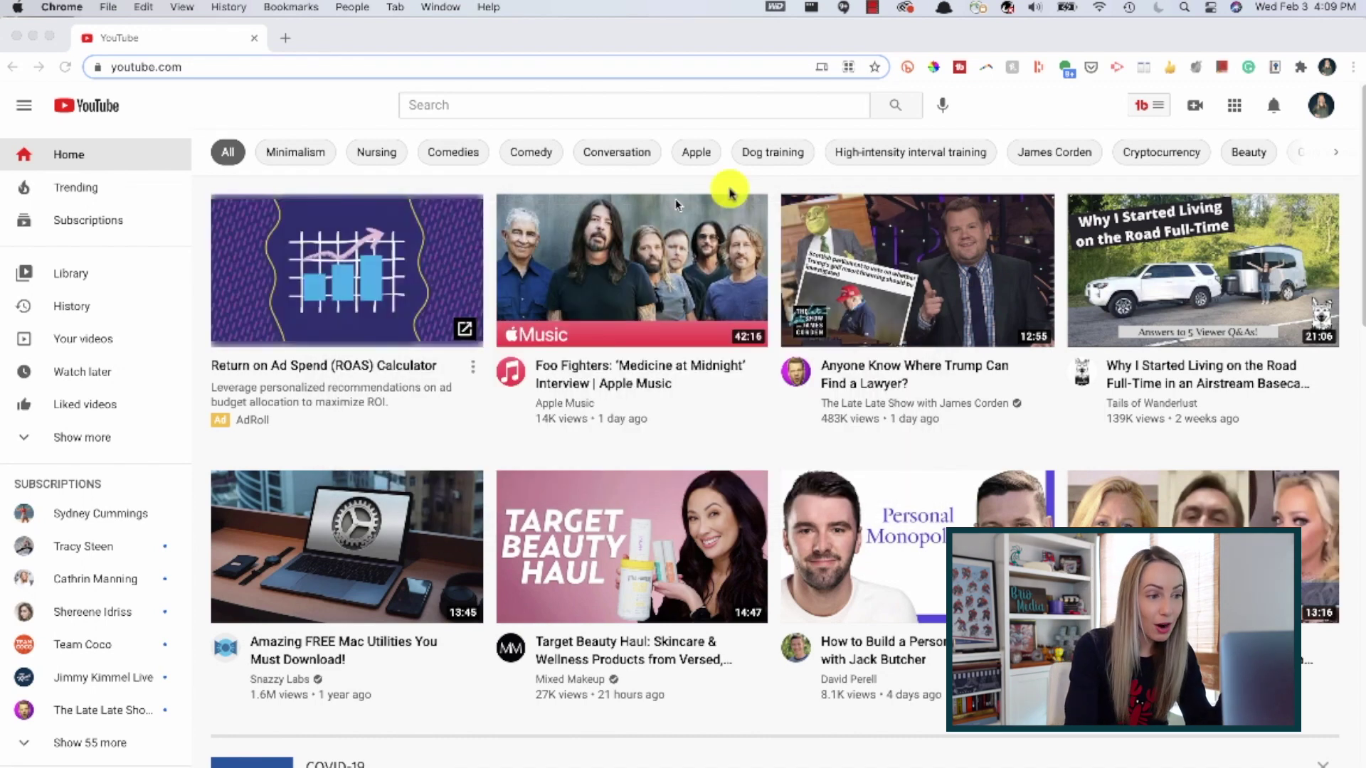
Snap the Chrome window to the Left Half via Rectangle's menu-bar options.
{"action": "left_click", "coordinate": [813, 9]}
{"action": "left_click", "coordinate": [815, 32]}
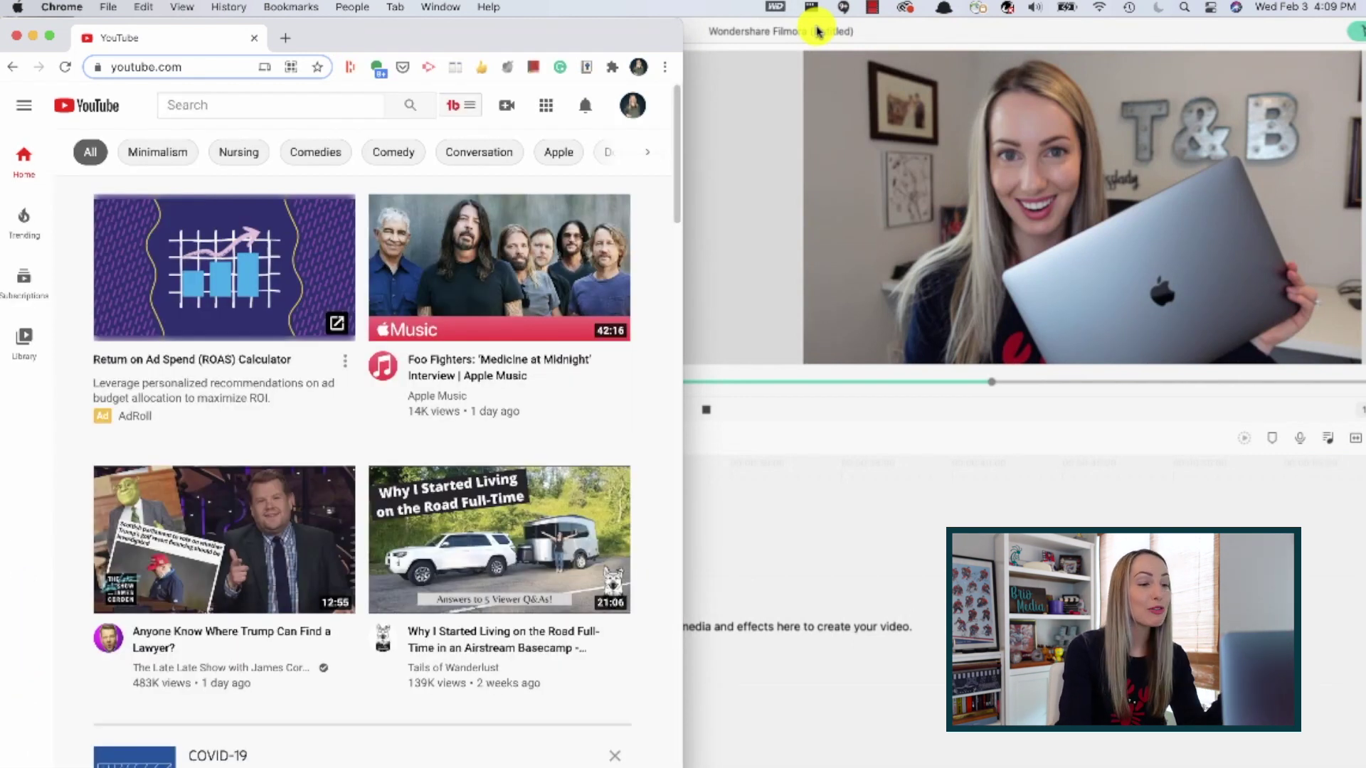
{"action": "left_click", "coordinate": [813, 10]}
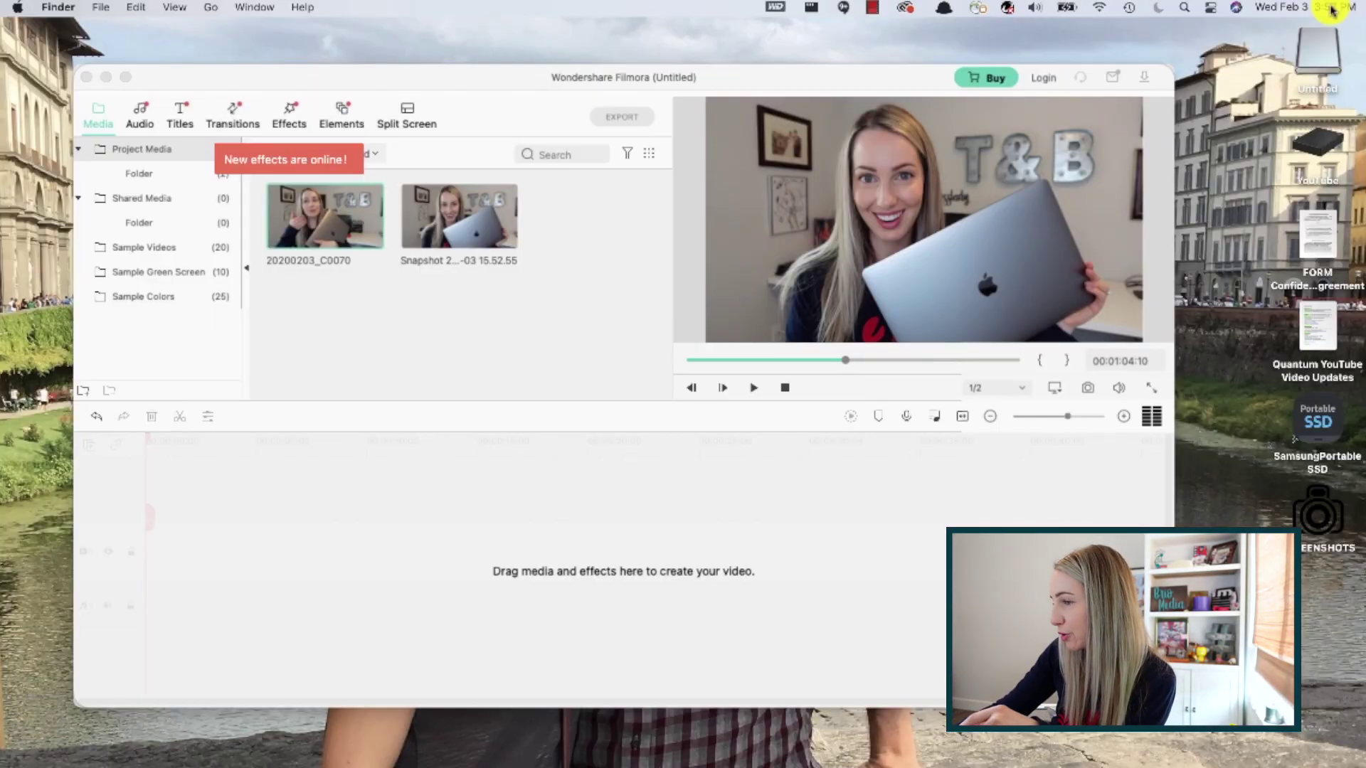
Reveal the notification panel and widgets alongside the Scottsdale forecast.
{"action": "left_click", "coordinate": [1331, 9]}
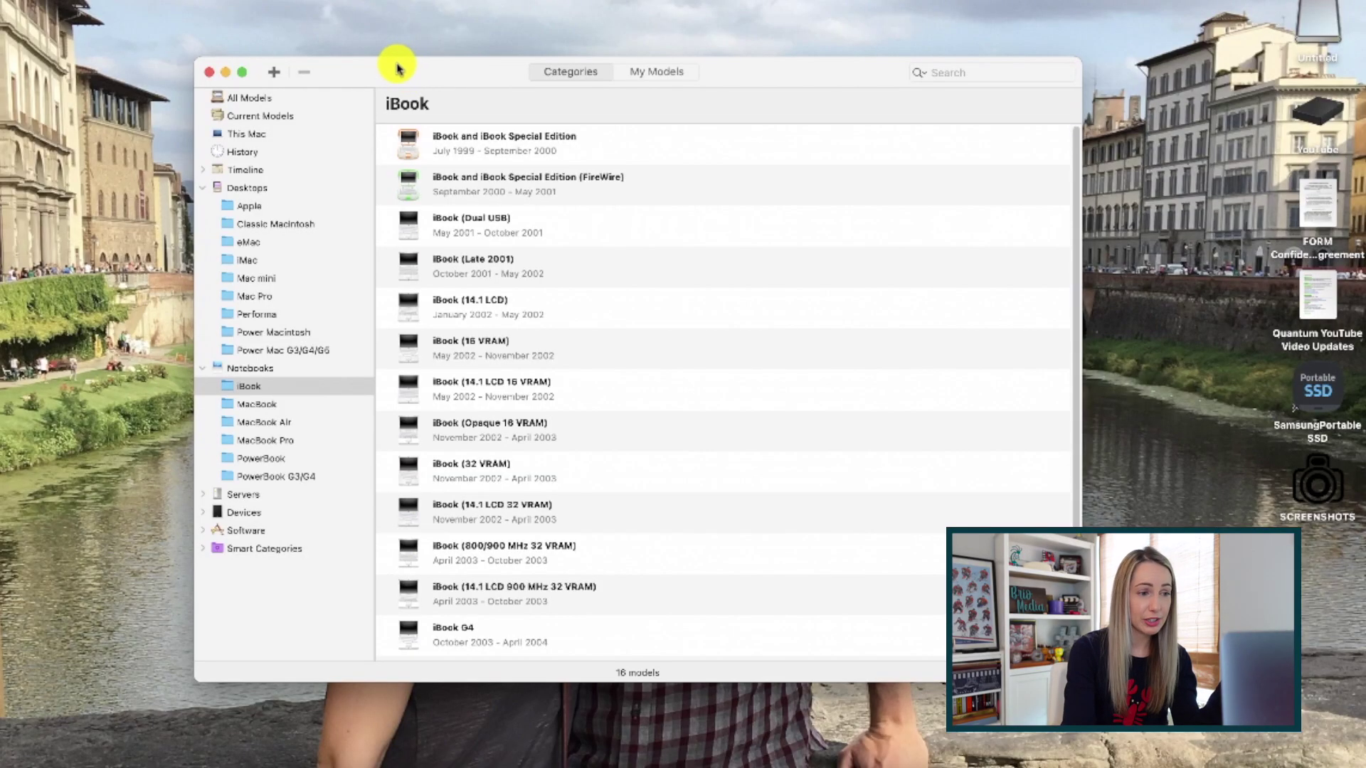
List the iBook notebook models and select iBook and iBook Special Edition.
{"action": "left_click", "coordinate": [253, 205]}
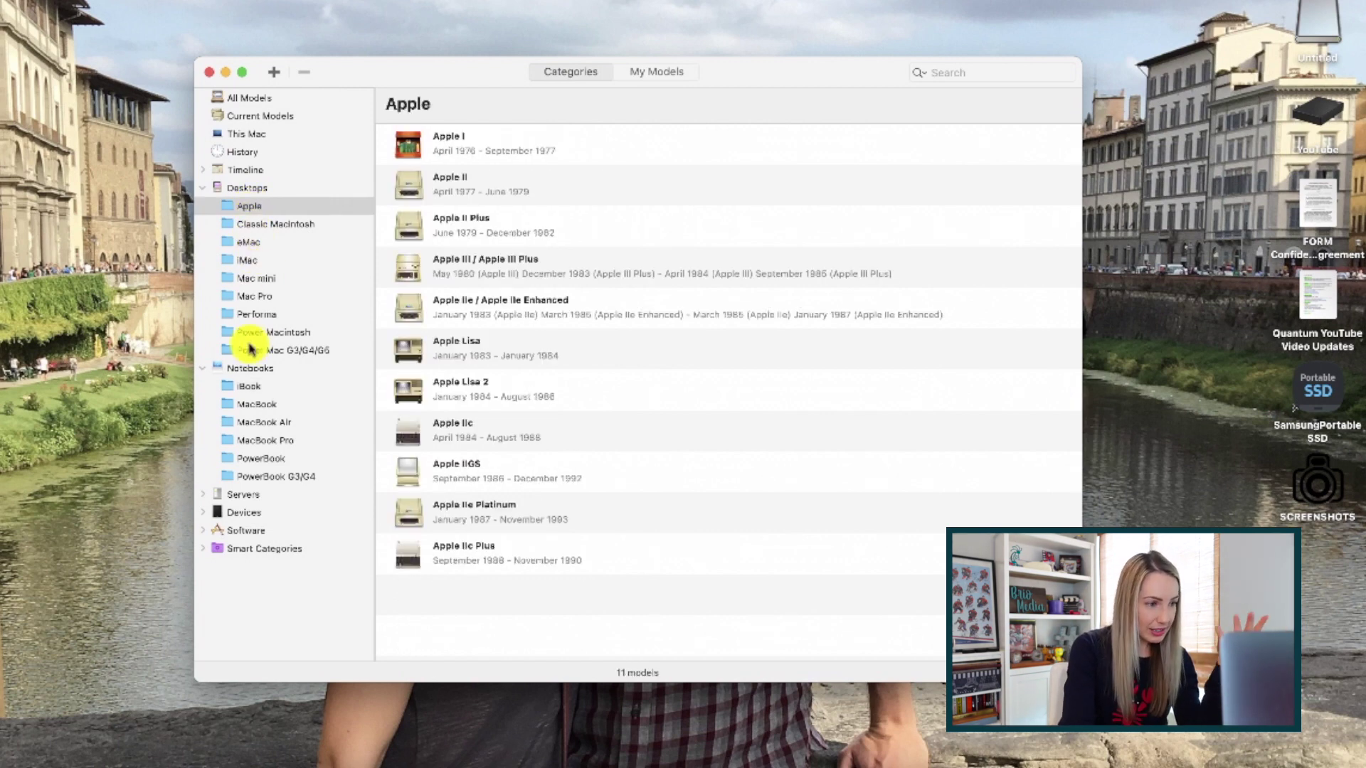
{"action": "left_click", "coordinate": [246, 387]}
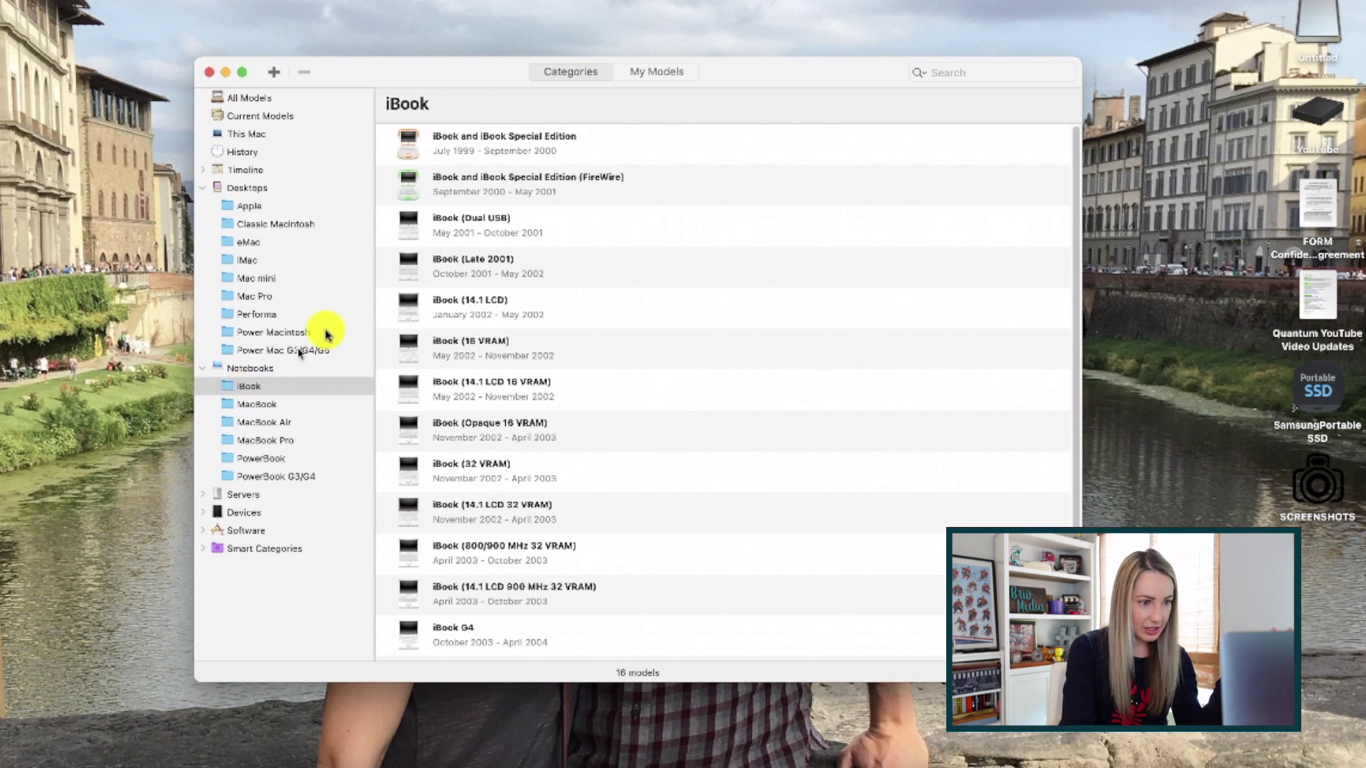
{"action": "left_click", "coordinate": [506, 158]}
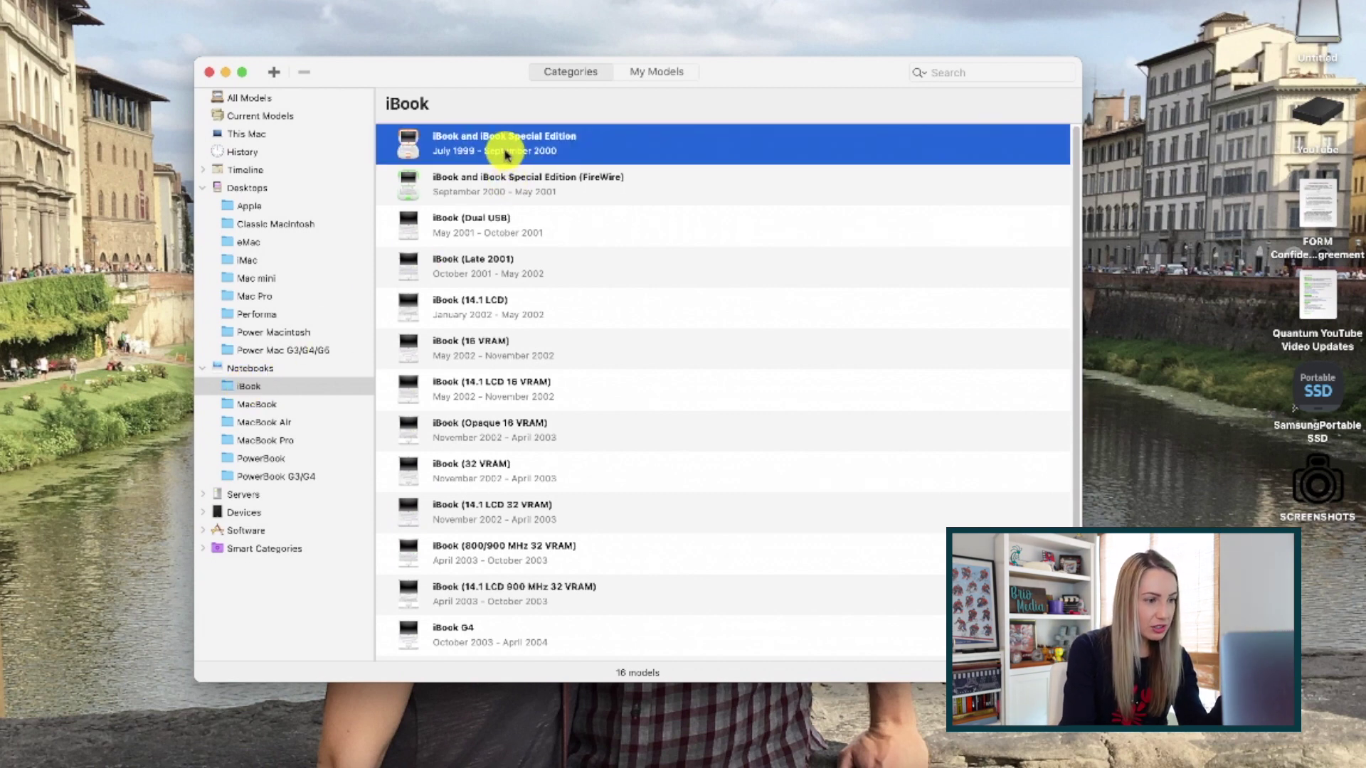
View the iBook's details through Software, Memory and Graphics, Connections and History.
{"action": "double_click", "coordinate": [506, 155]}
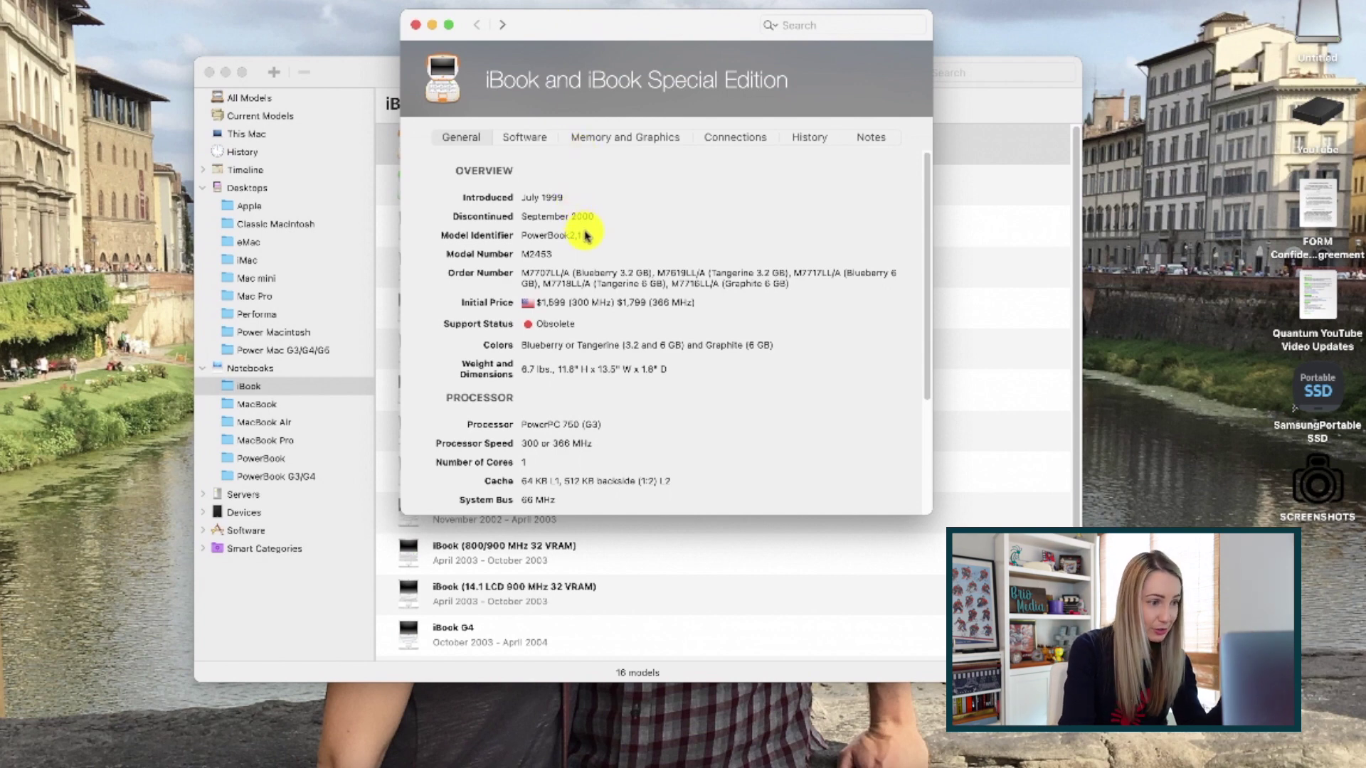
{"action": "scroll", "coordinate": [924, 199], "scroll_direction": "down", "scroll_amount": 1}
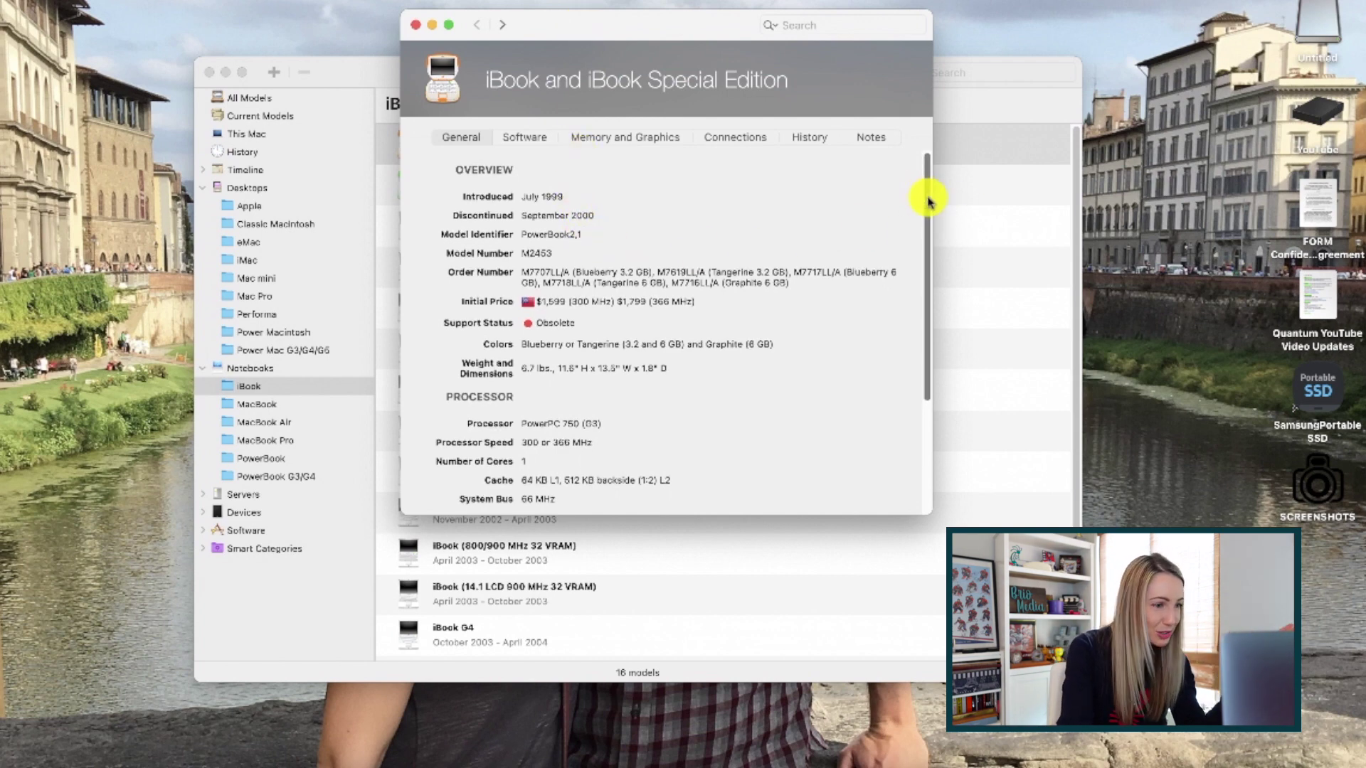
{"action": "scroll", "coordinate": [933, 217], "scroll_direction": "down", "scroll_amount": 2}
{"action": "scroll", "coordinate": [939, 239], "scroll_direction": "down", "scroll_amount": 2}
{"action": "scroll", "coordinate": [945, 253], "scroll_direction": "down", "scroll_amount": 2}
{"action": "scroll", "coordinate": [945, 261], "scroll_direction": "down", "scroll_amount": 1}
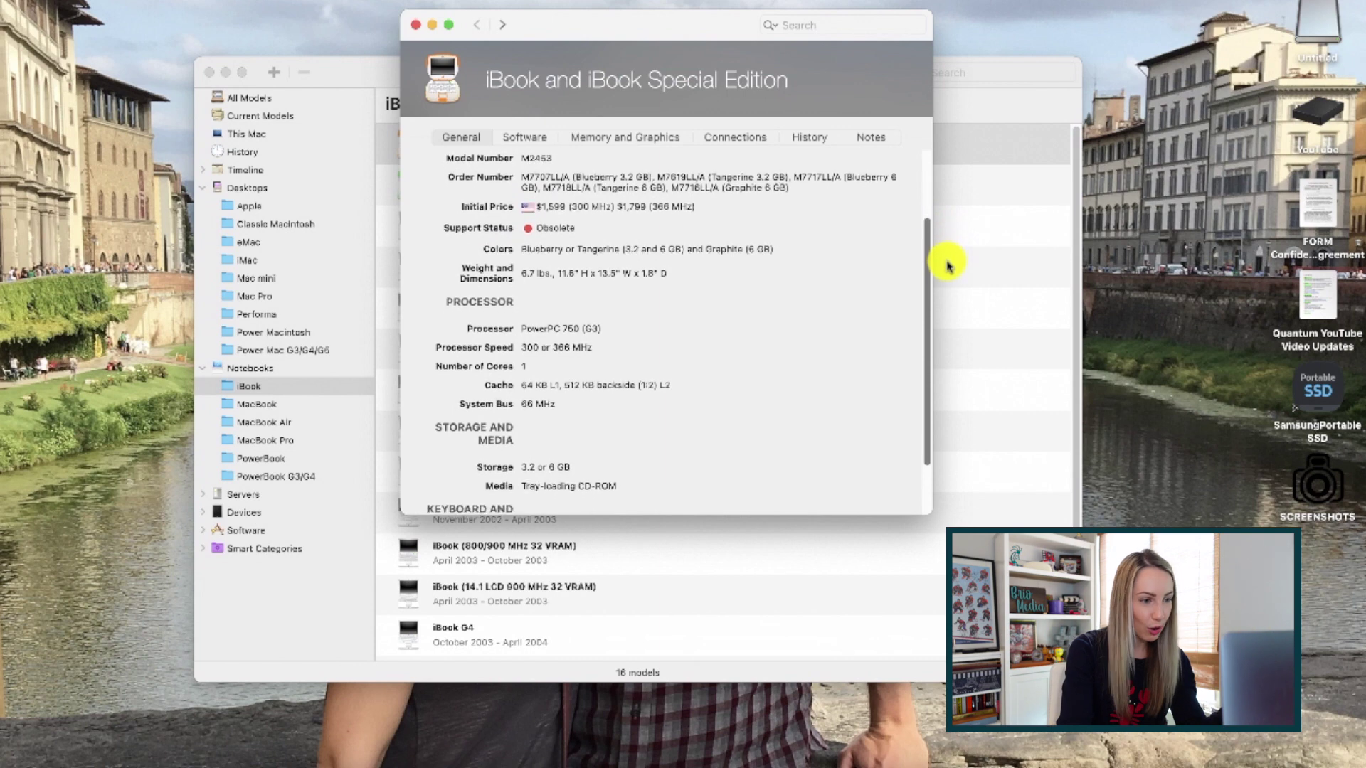
{"action": "scroll", "coordinate": [946, 272], "scroll_direction": "down", "scroll_amount": 1}
{"action": "scroll", "coordinate": [948, 288], "scroll_direction": "down", "scroll_amount": 2}
{"action": "scroll", "coordinate": [950, 320], "scroll_direction": "down", "scroll_amount": 1}
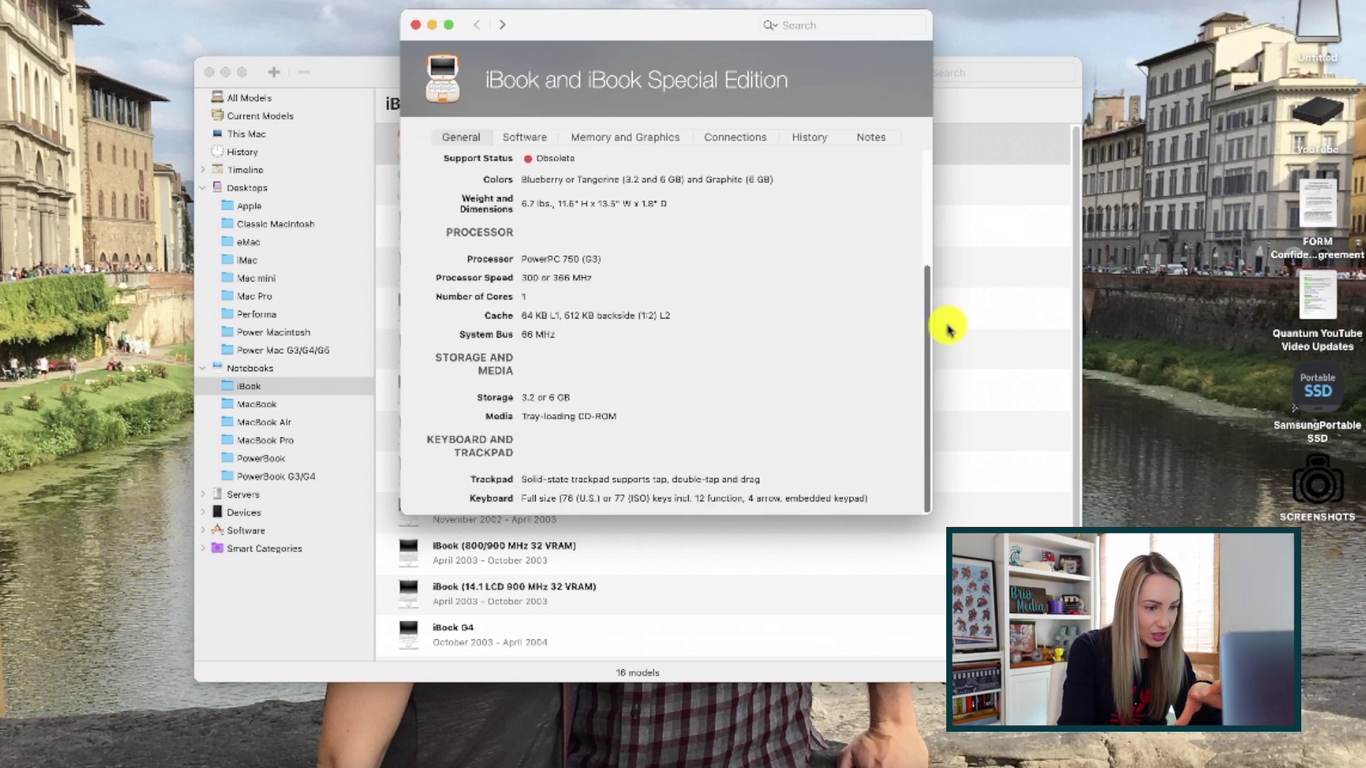
{"action": "scroll", "coordinate": [948, 329], "scroll_direction": "up", "scroll_amount": 5}
{"action": "scroll", "coordinate": [933, 260], "scroll_direction": "up", "scroll_amount": 8}
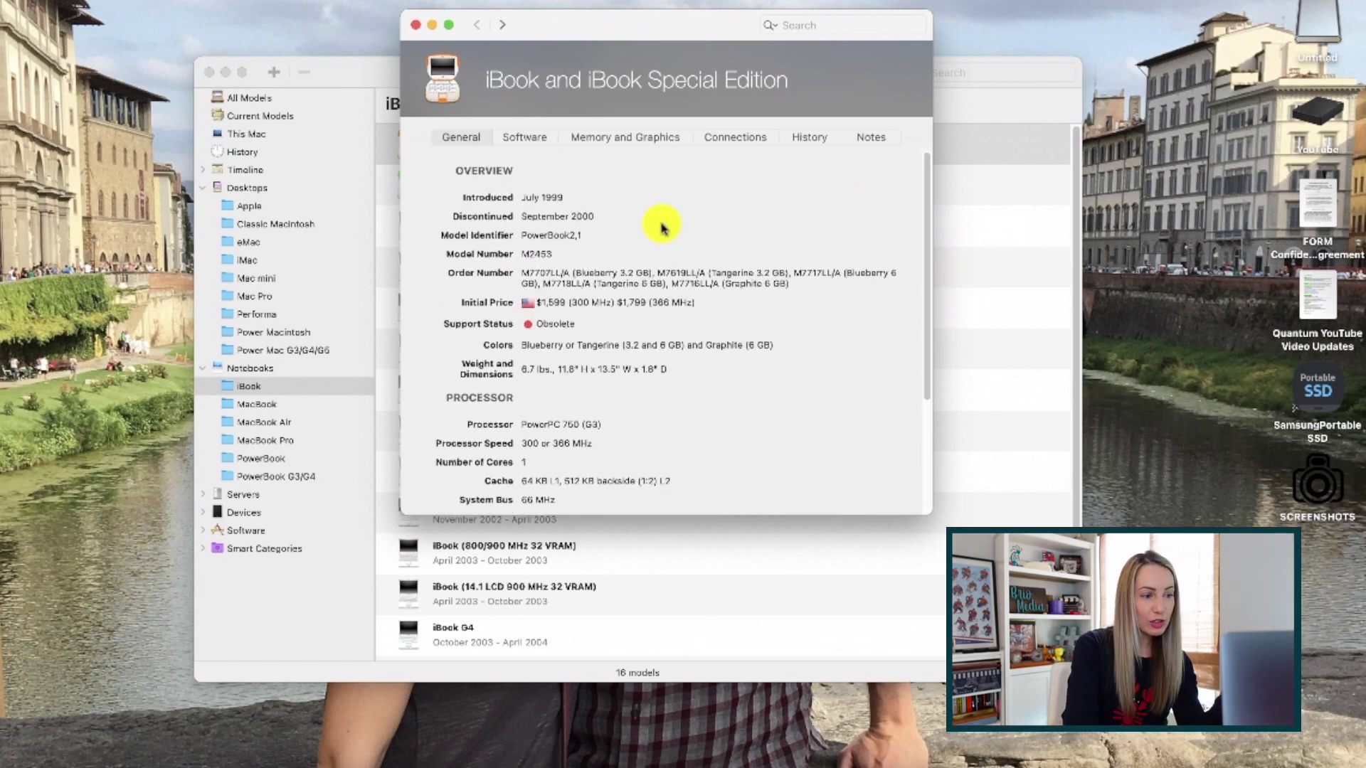
{"action": "left_click", "coordinate": [520, 136]}
{"action": "left_click", "coordinate": [620, 141]}
{"action": "left_click", "coordinate": [729, 139]}
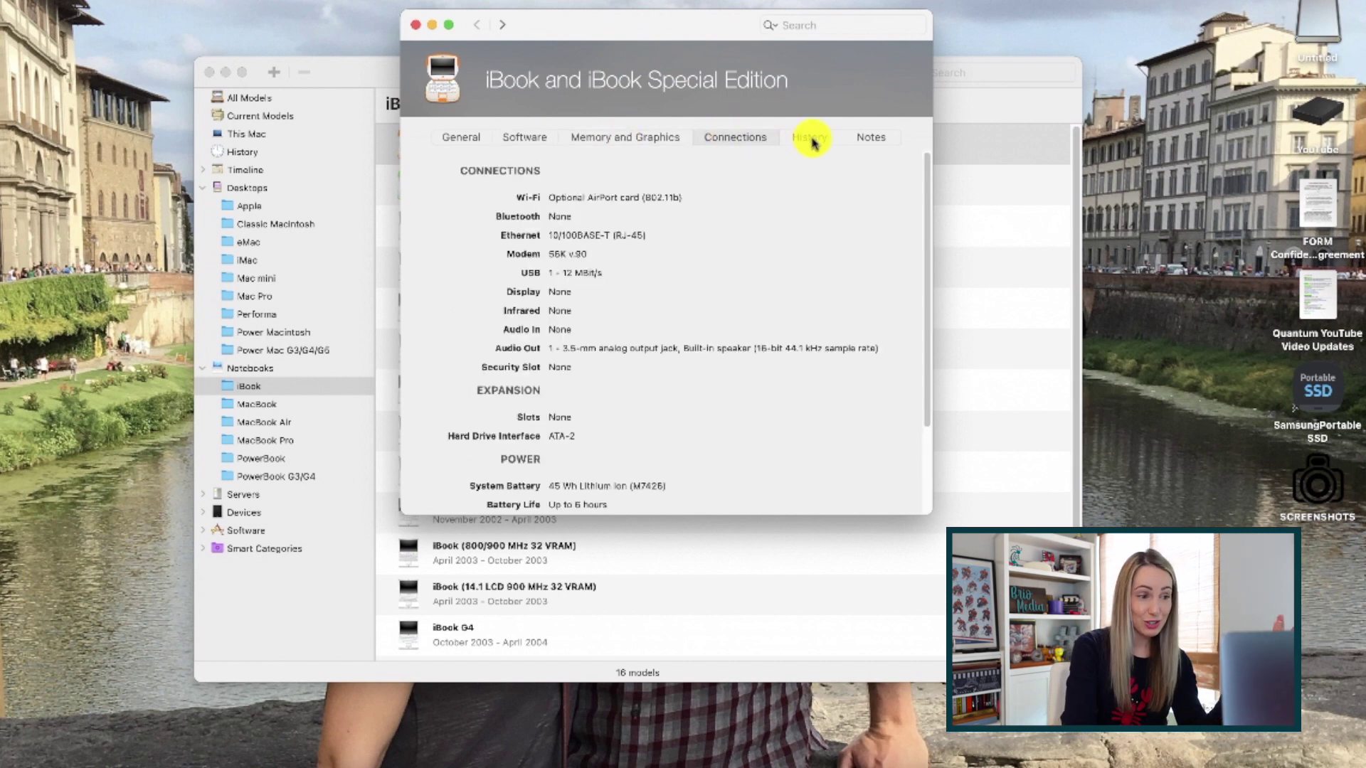
{"action": "left_click", "coordinate": [811, 140]}
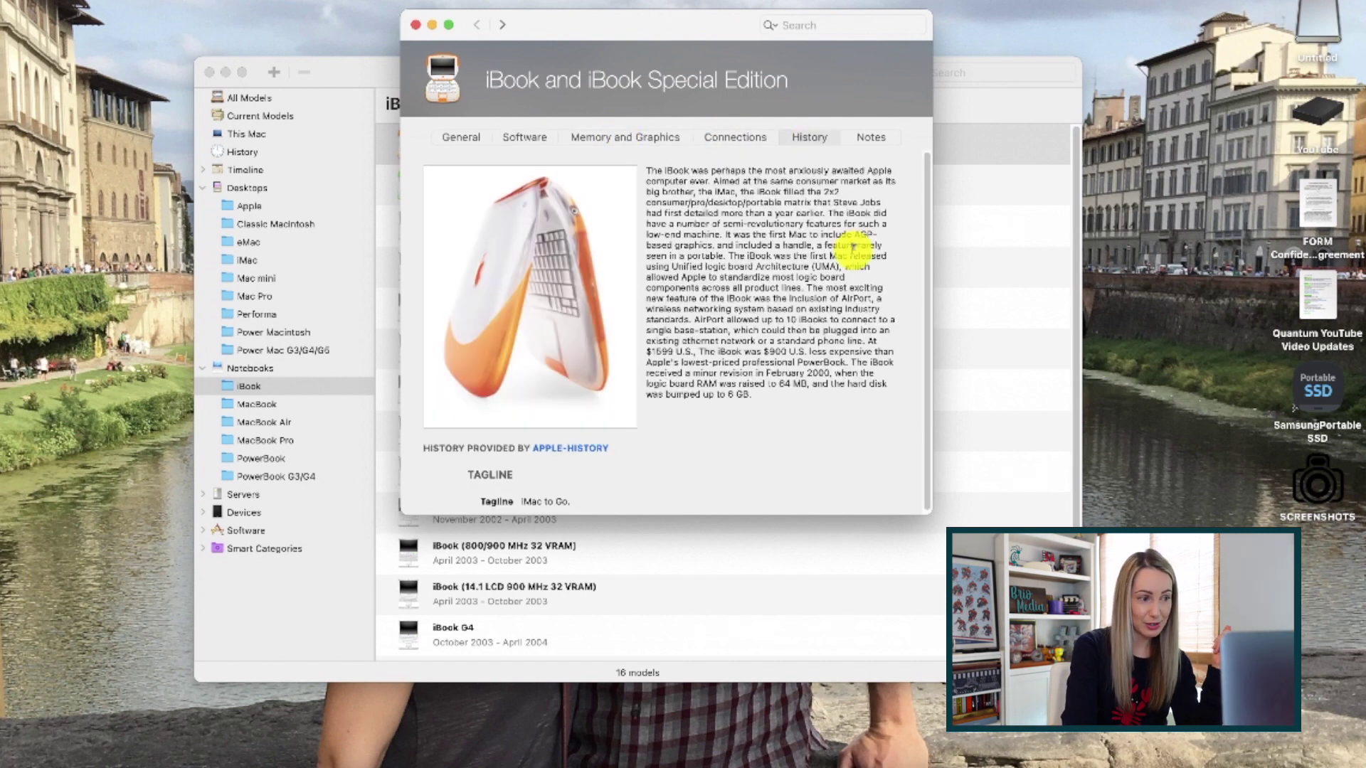
{"action": "scroll", "coordinate": [929, 197], "scroll_direction": "down", "scroll_amount": 1}
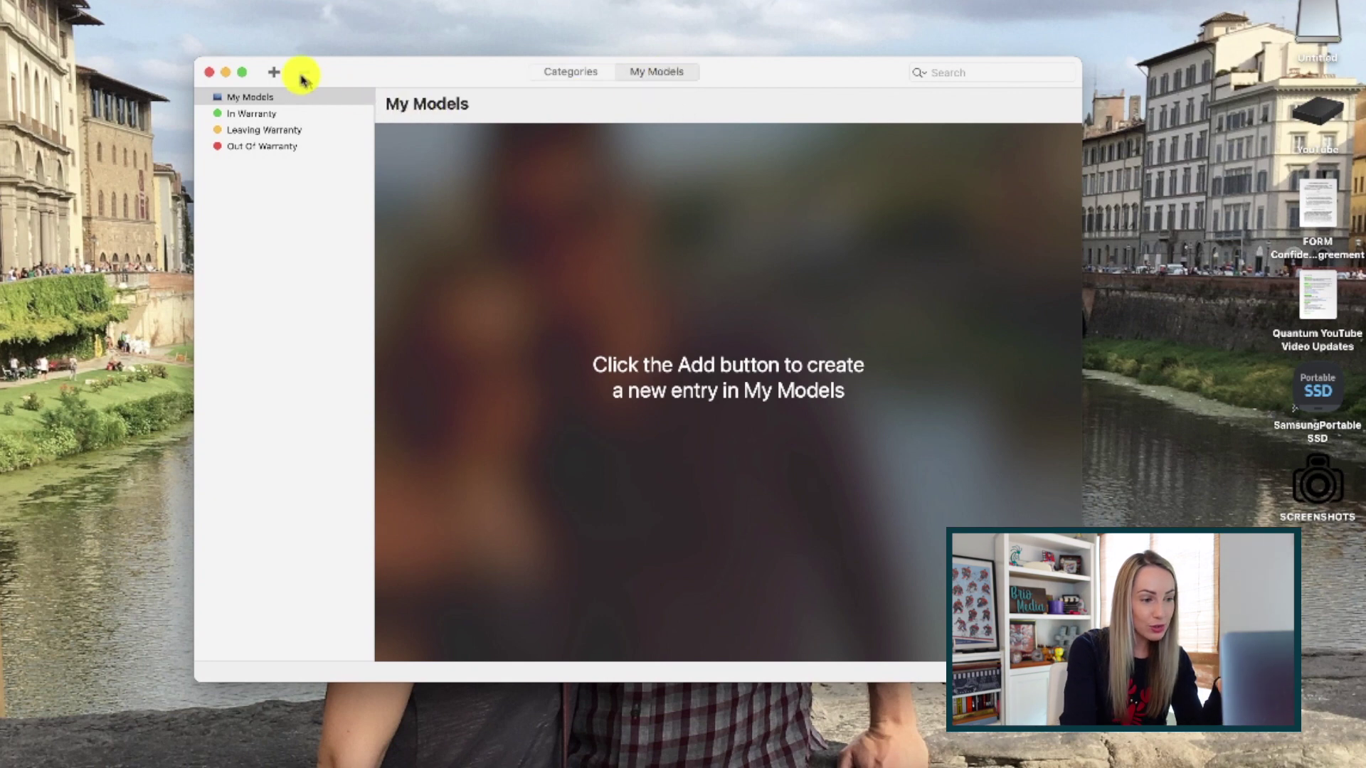
Add a new My Models entry using the + button, leaving its General fields blank.
{"action": "left_click", "coordinate": [273, 73]}
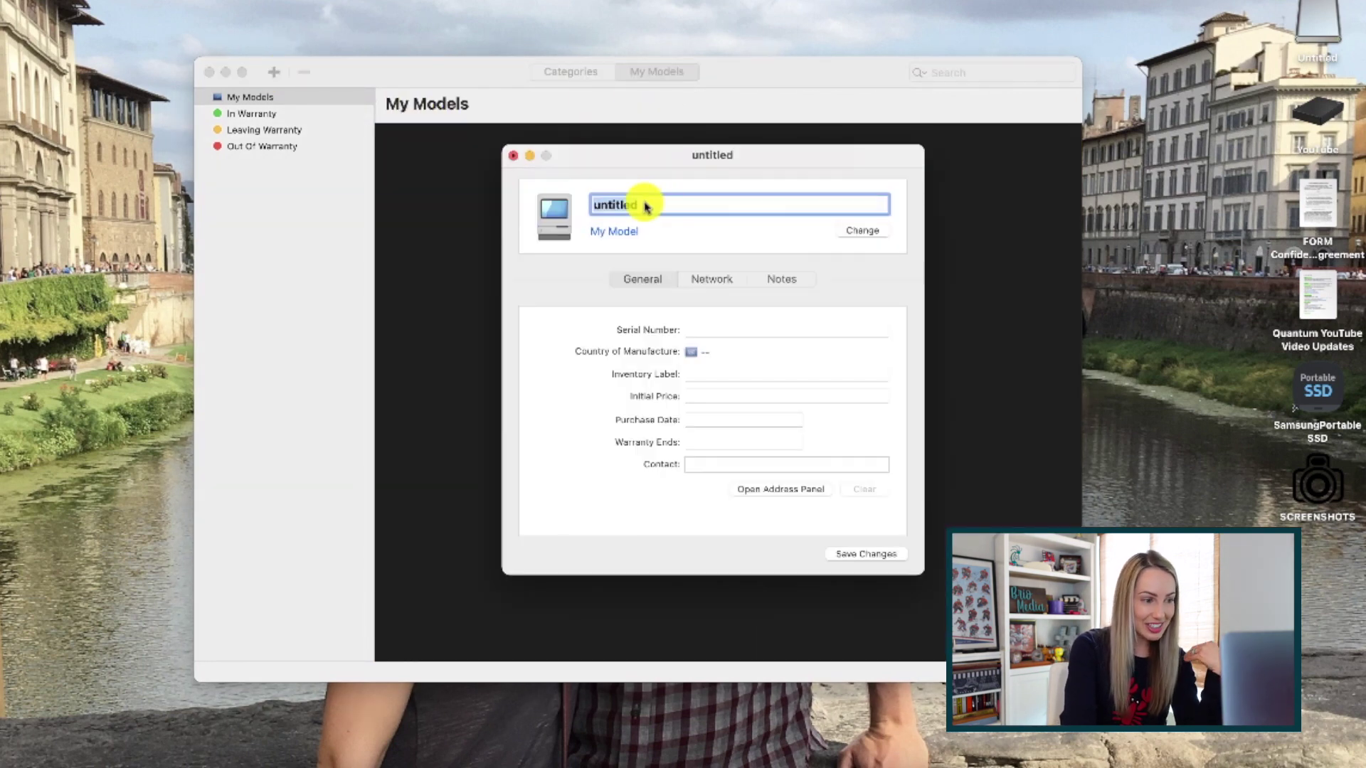